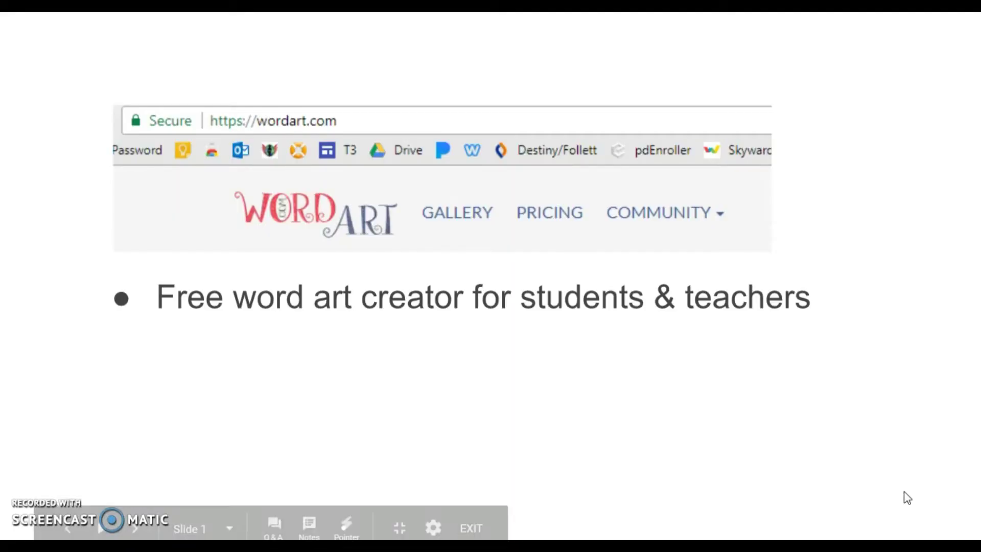
Reveal the remaining WordArt bullets on slide 1, then advance to the Document Analysis slide
key(Right)
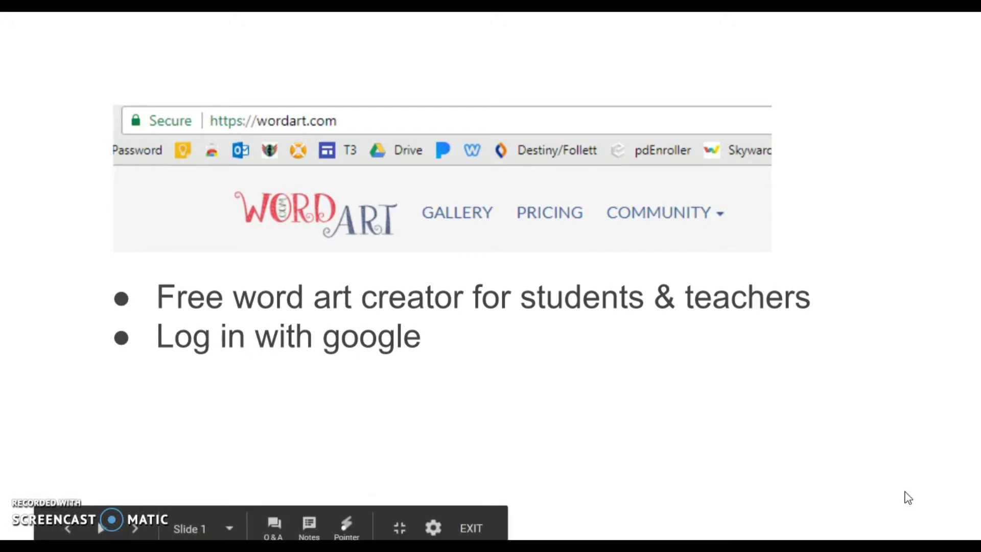
key(Right)
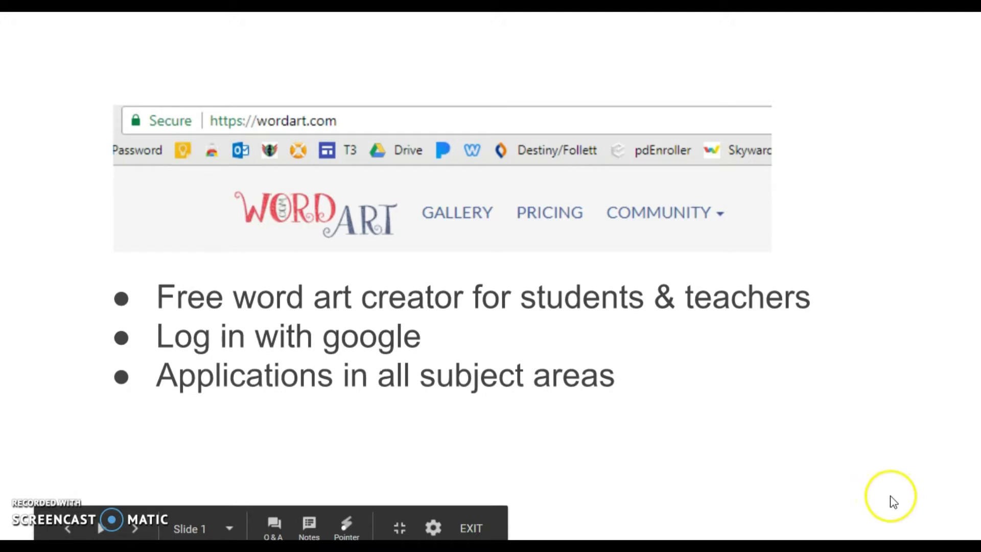
key(Right)
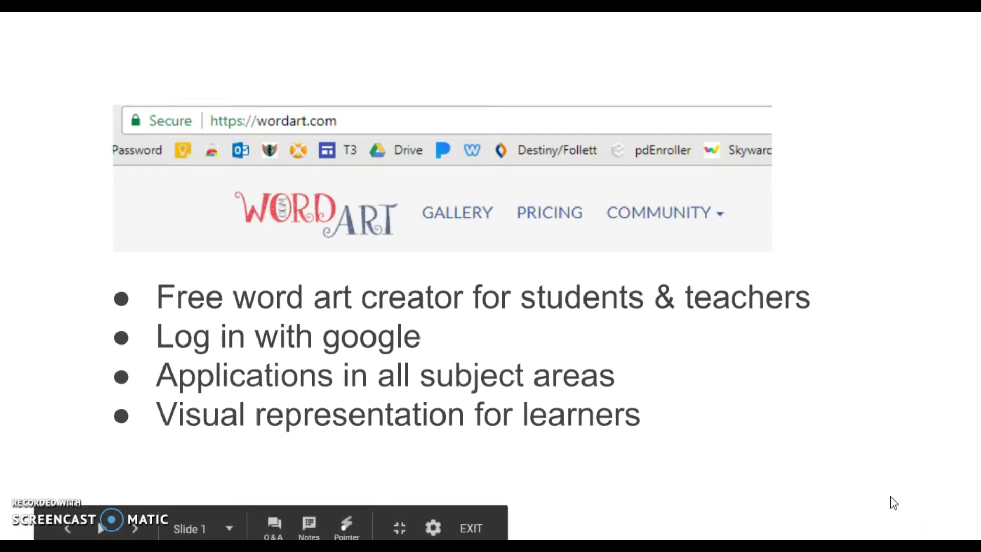
key(Right)
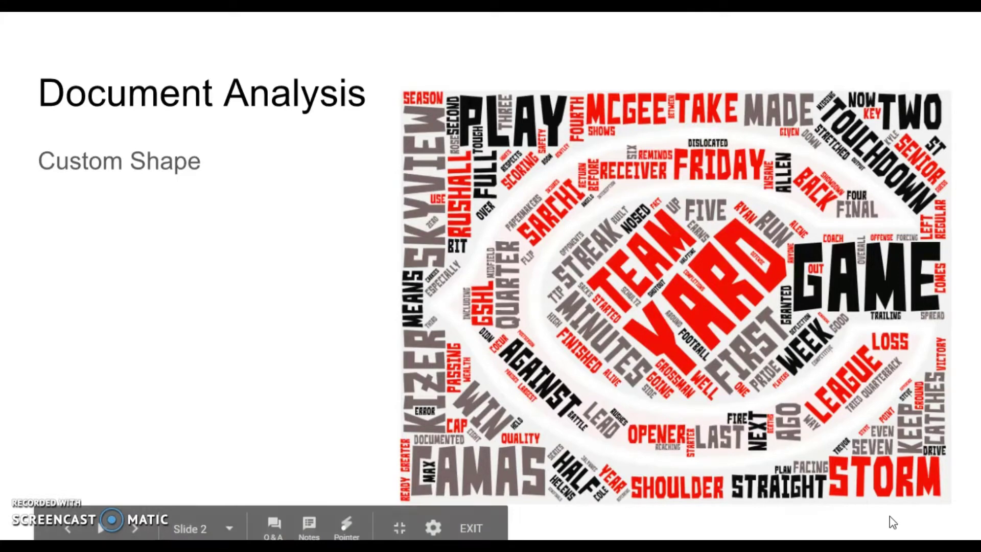
Advance the slideshow to the Class Responses slide
click(892, 520)
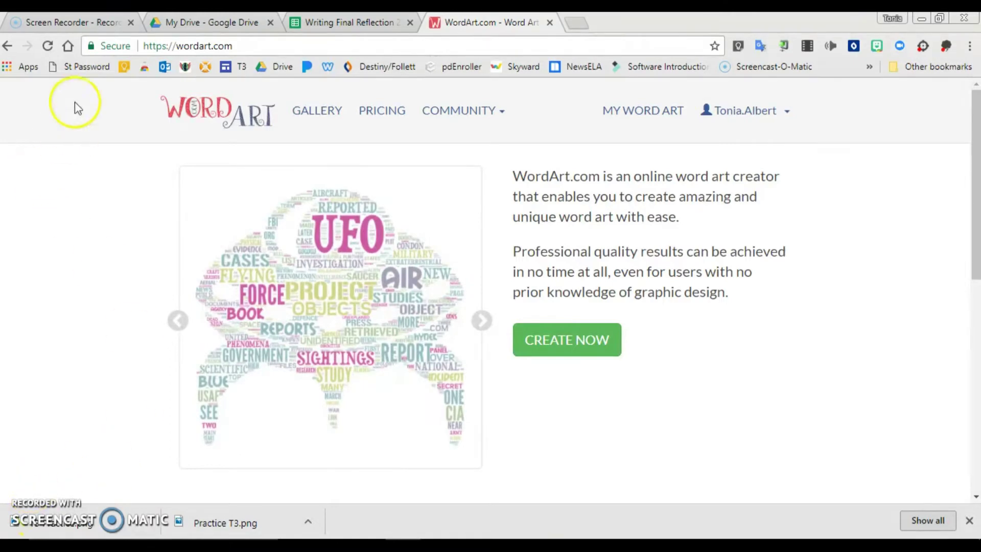
Log out of WordArt.com and log back in with the school Google account
click(256, 45)
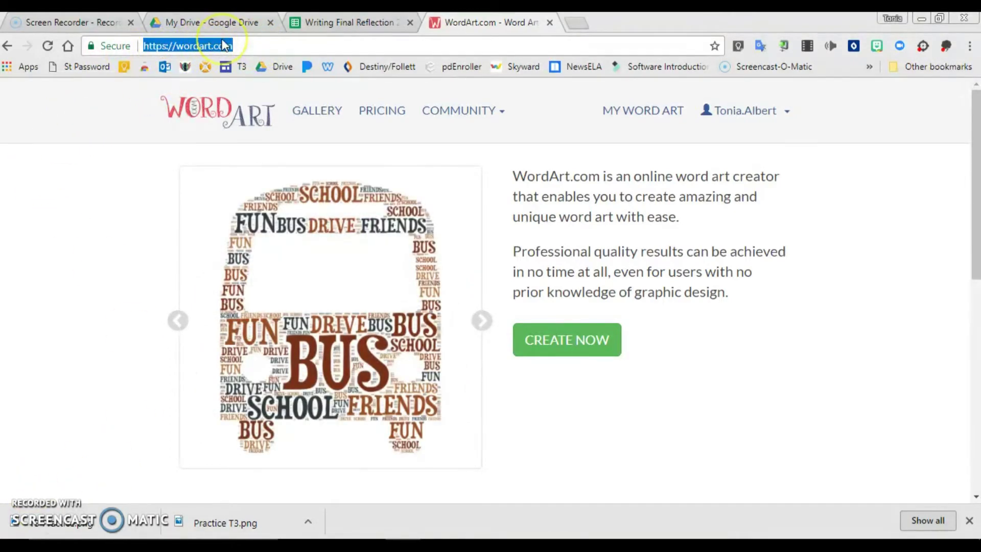
click(746, 112)
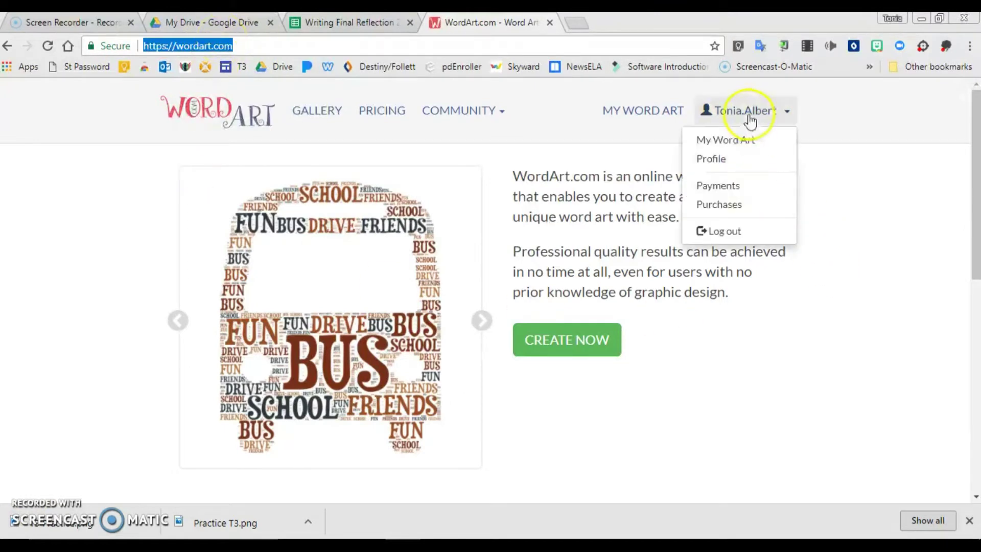
click(736, 230)
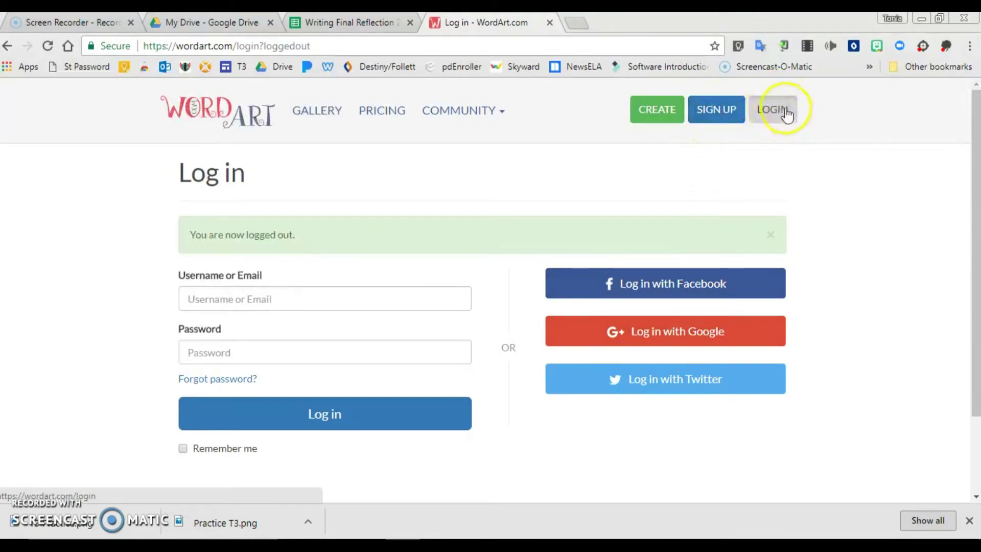
click(710, 331)
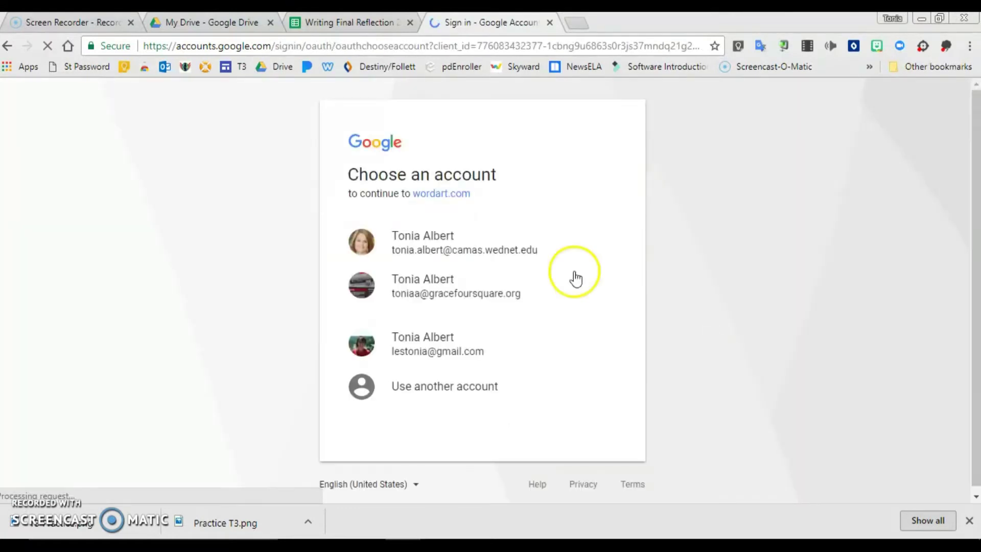
click(478, 240)
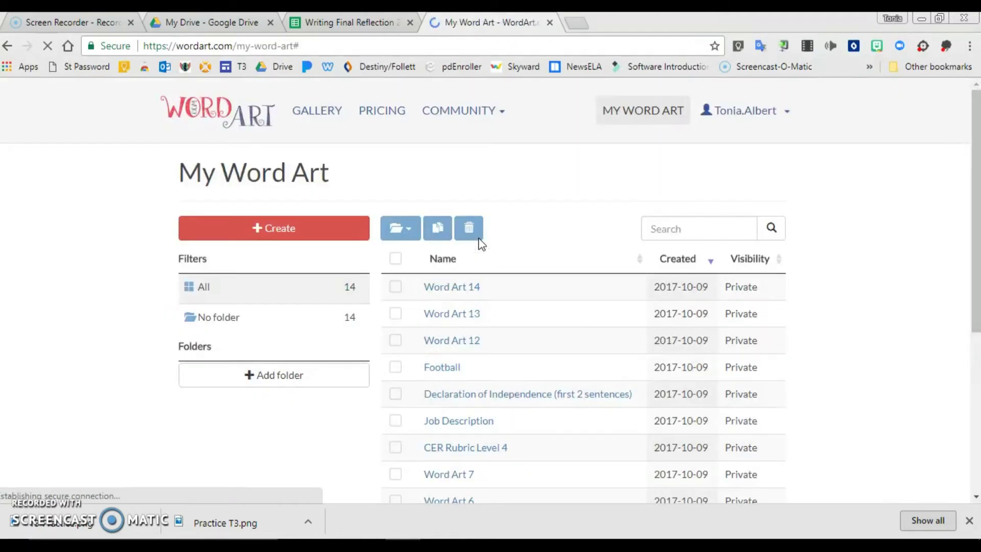
Create Word Art 15, open its Import words box, then switch to the Writing Final Reflection spreadsheet
click(260, 233)
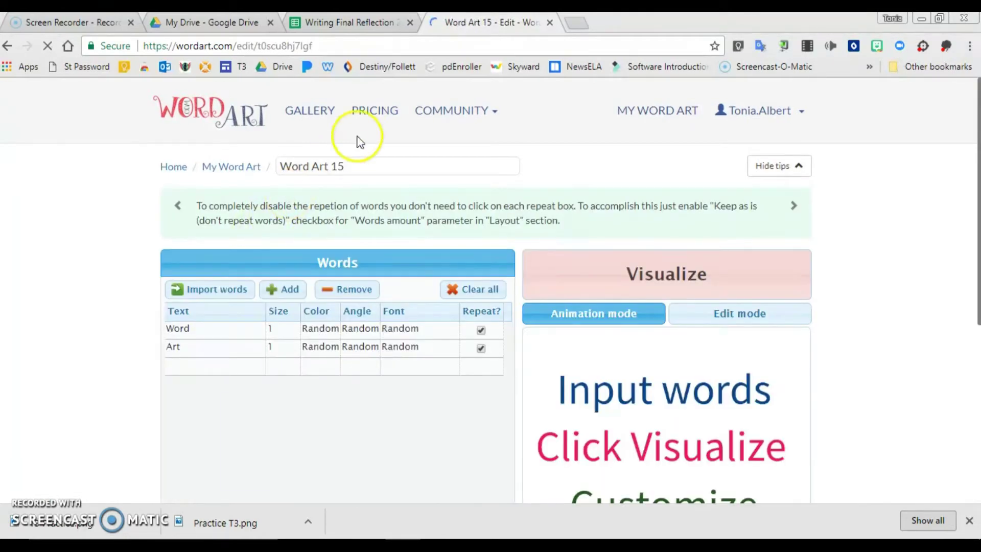
click(228, 295)
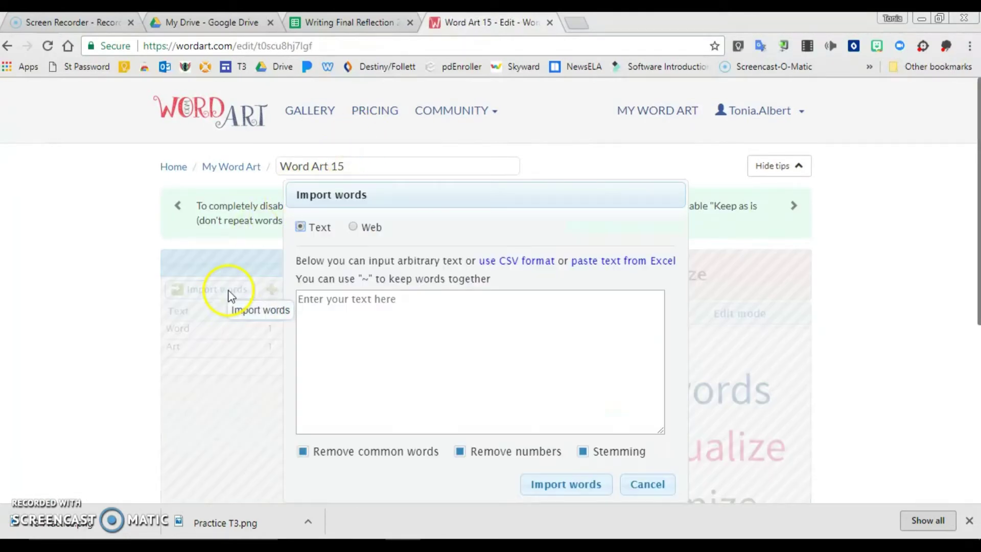
click(390, 311)
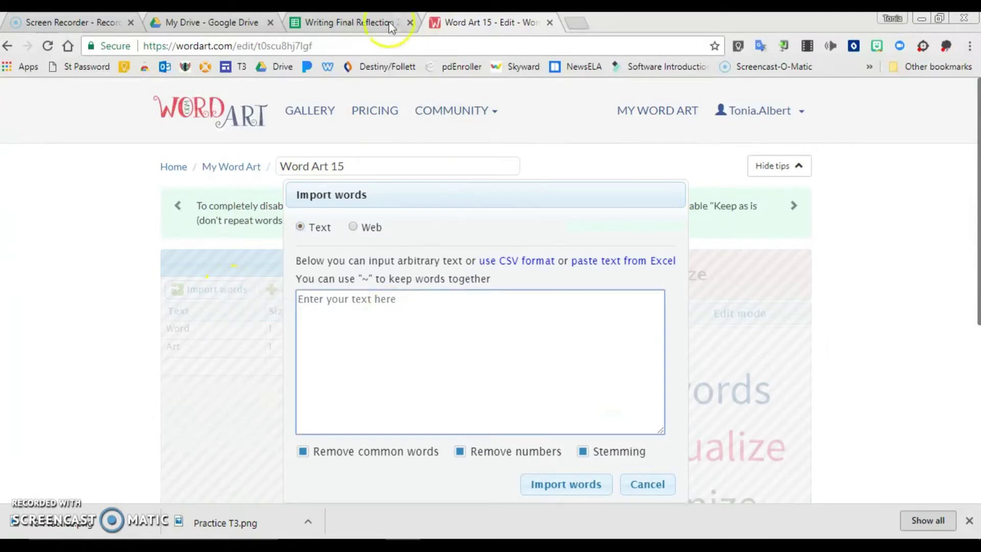
click(371, 23)
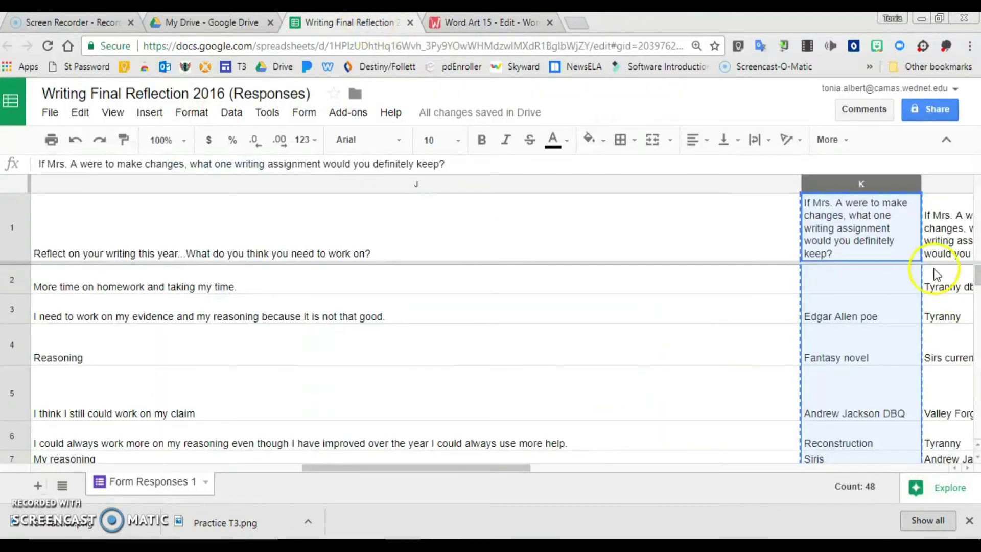
Copy column K's favourite writing assignment answers and return to the Word Art 15 tab
right_click(863, 181)
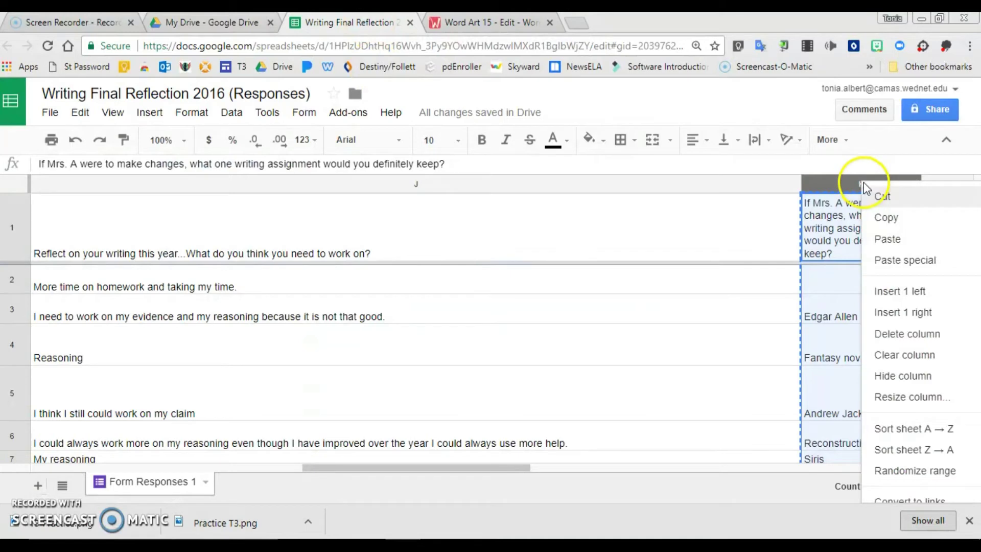
click(886, 218)
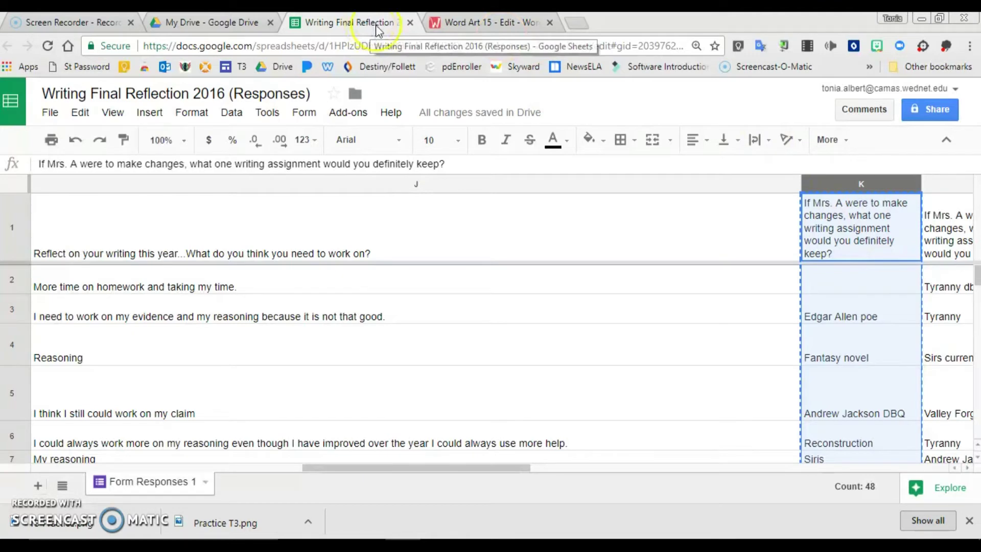
click(483, 27)
Paste the column K answers, delete the question heading, and import them into the Words list
right_click(399, 312)
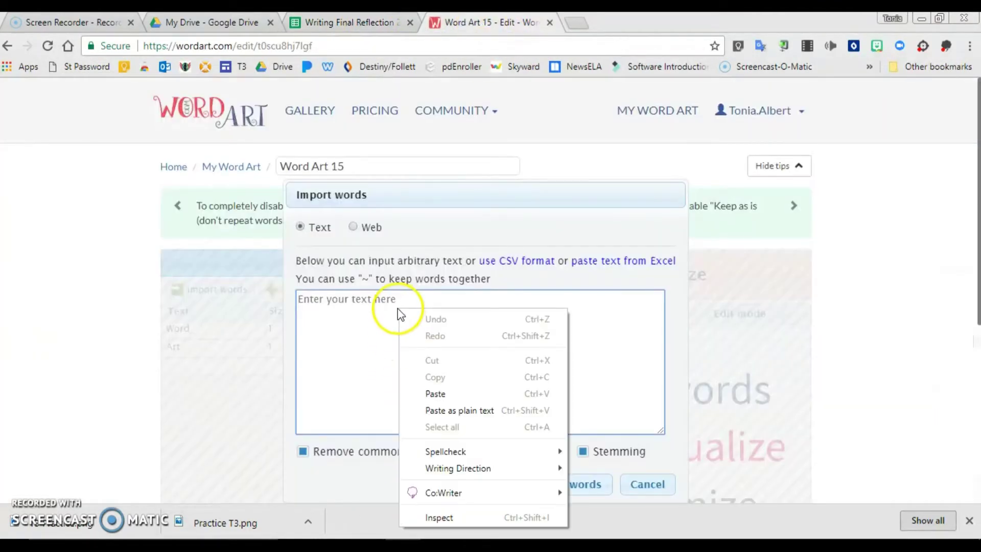
click(436, 393)
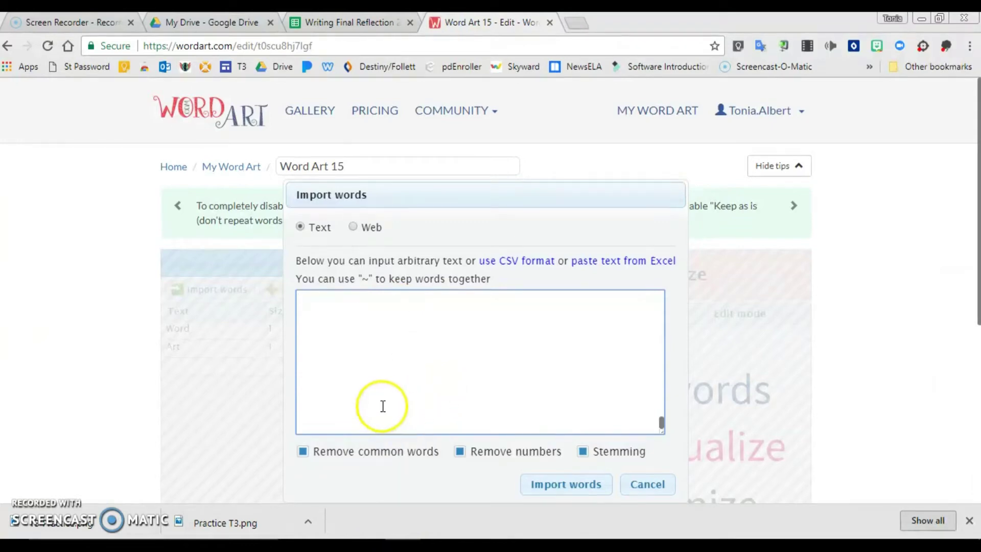
drag(662, 422, 654, 292)
drag(391, 334, 297, 286)
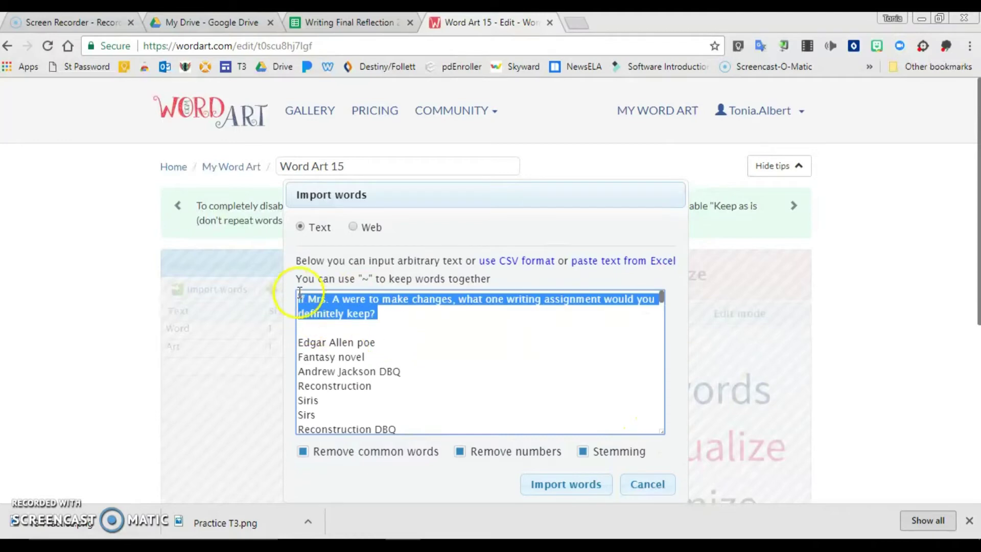
key(BackSpace)
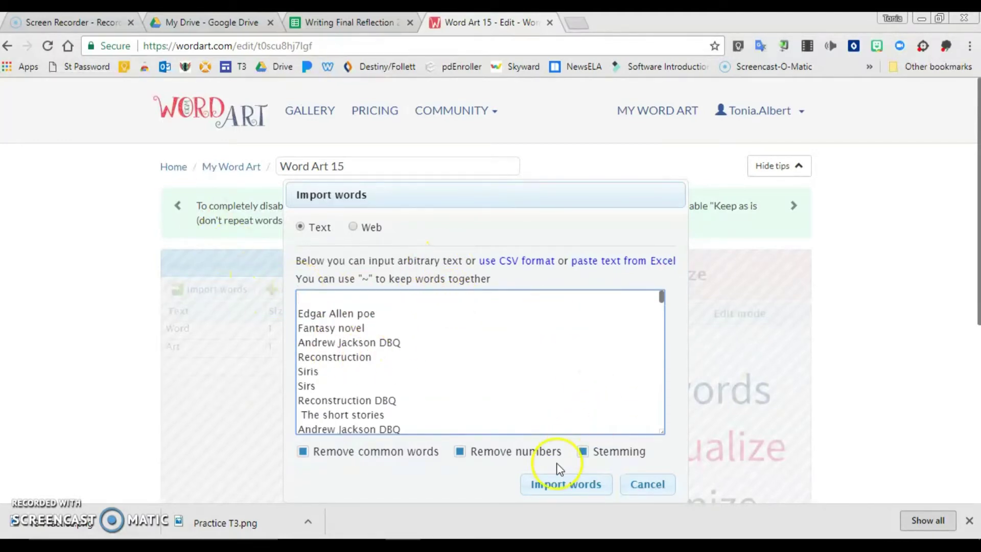
click(564, 486)
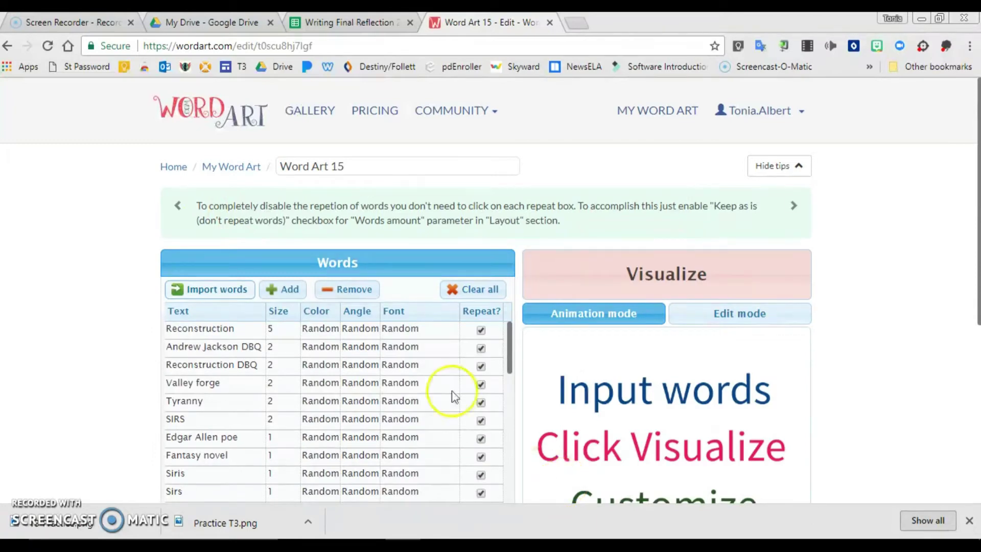
Remove the stray 'Siris' and 'Valle' entries from the Words list
scroll(226, 404, down, 2)
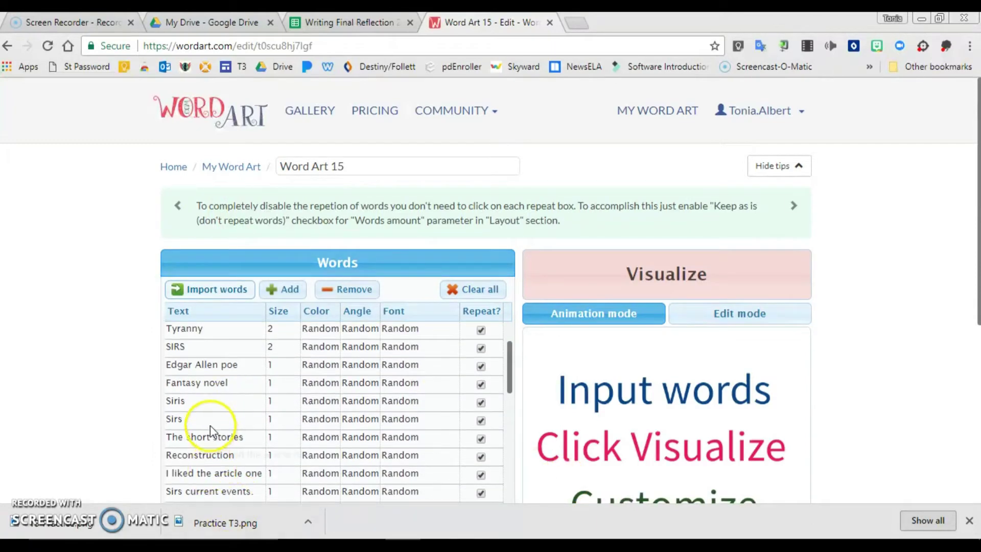
click(205, 402)
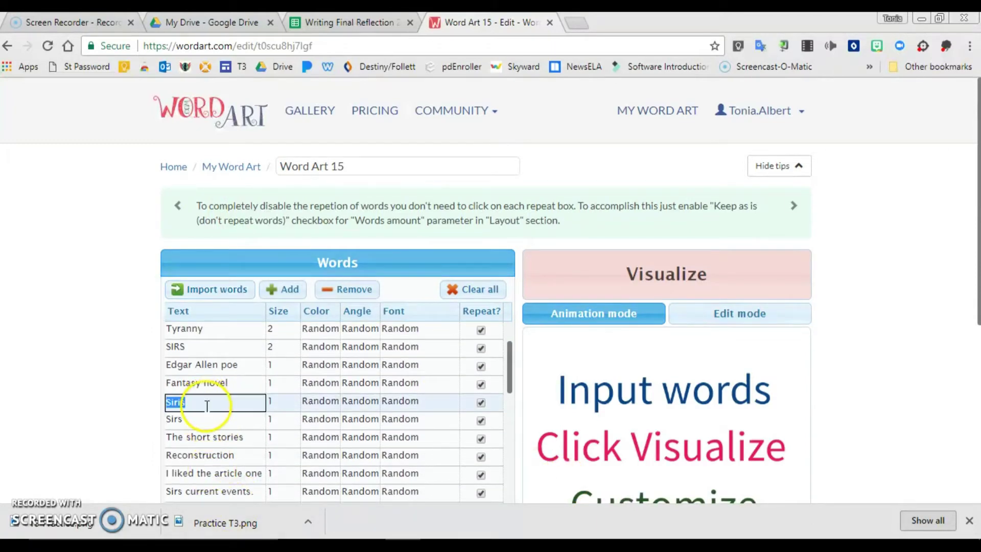
click(353, 291)
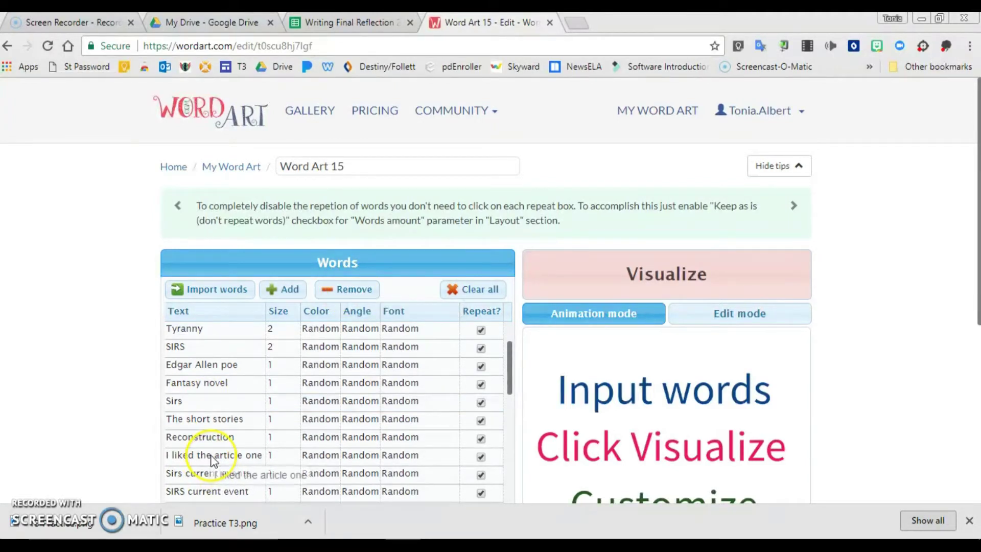
scroll(209, 460, down, 2)
scroll(213, 460, down, 2)
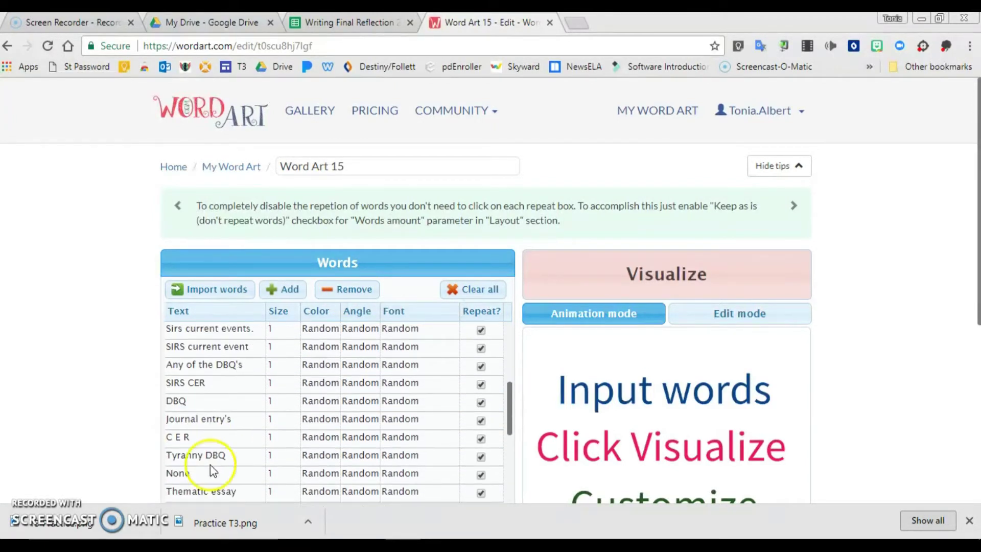
scroll(237, 449, down, 2)
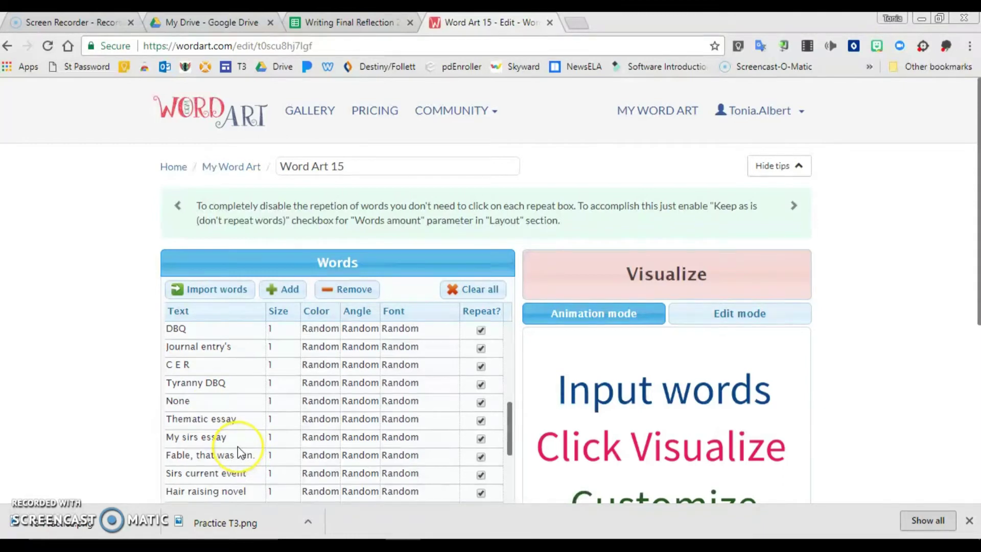
scroll(240, 453, down, 6)
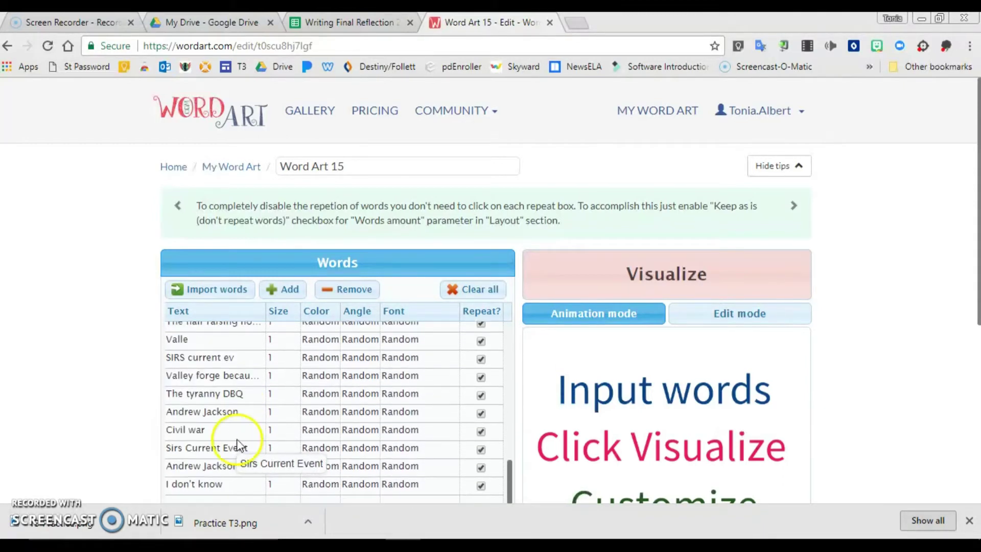
click(215, 340)
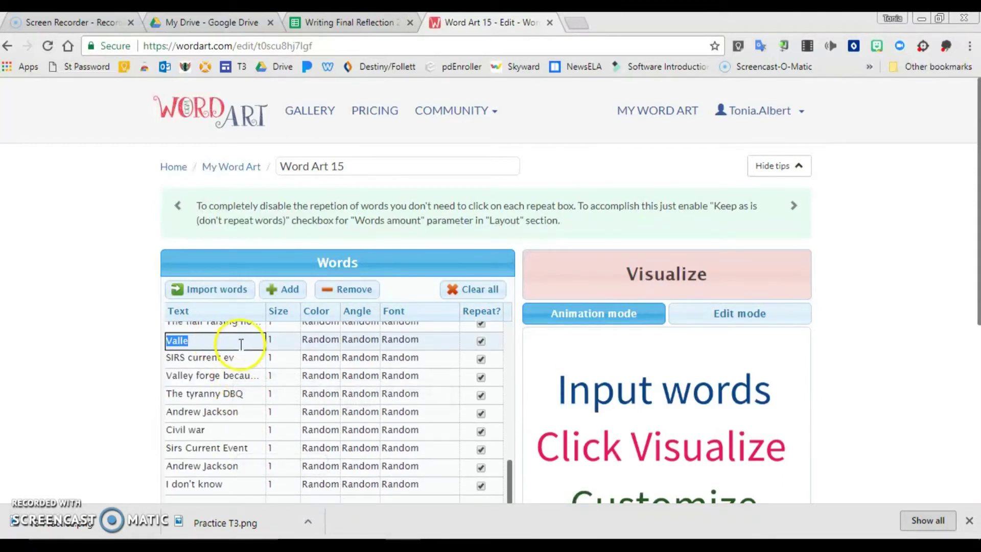
click(364, 290)
Filter shapes to the Geometric category and choose the multicoloured pentagon shape
scroll(413, 379, down, 4)
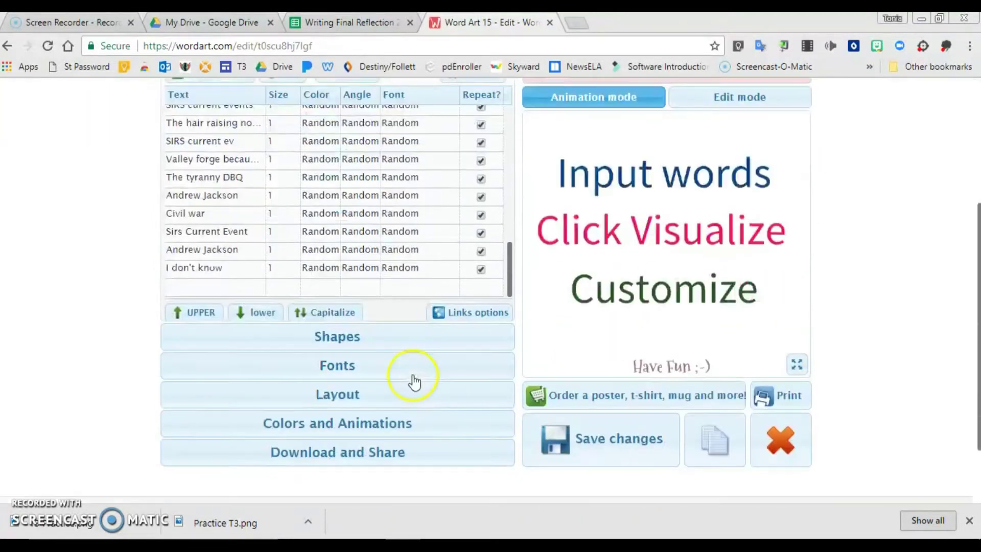
click(357, 341)
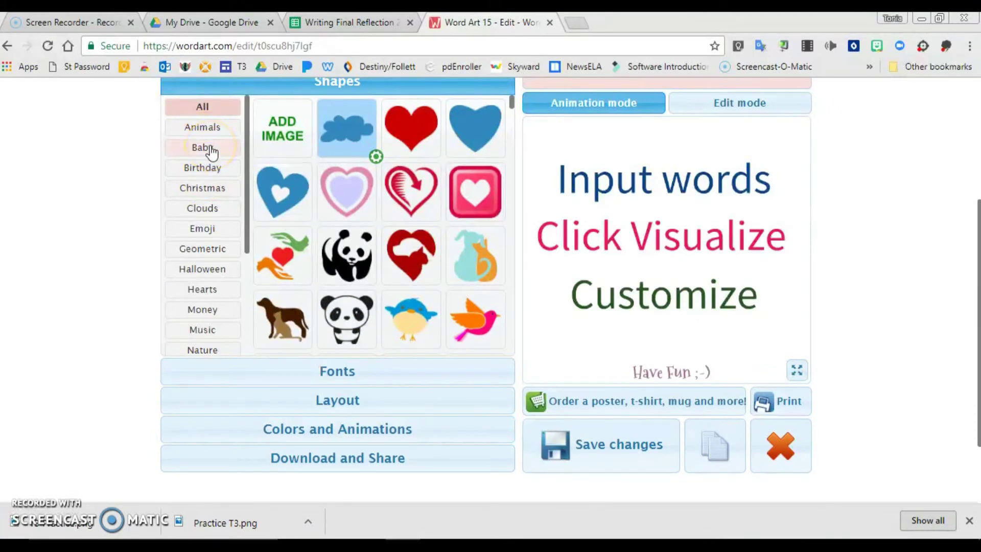
click(223, 252)
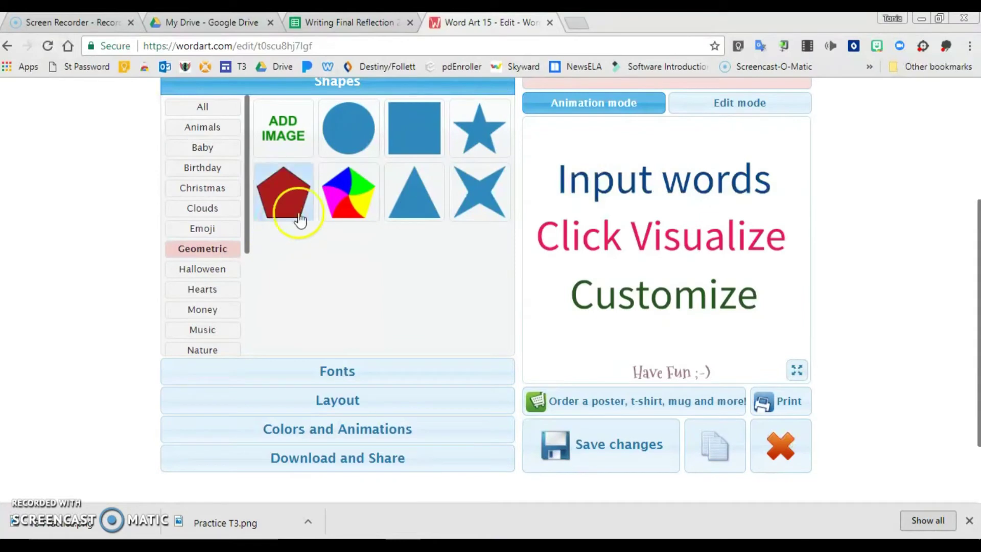
click(354, 112)
click(366, 199)
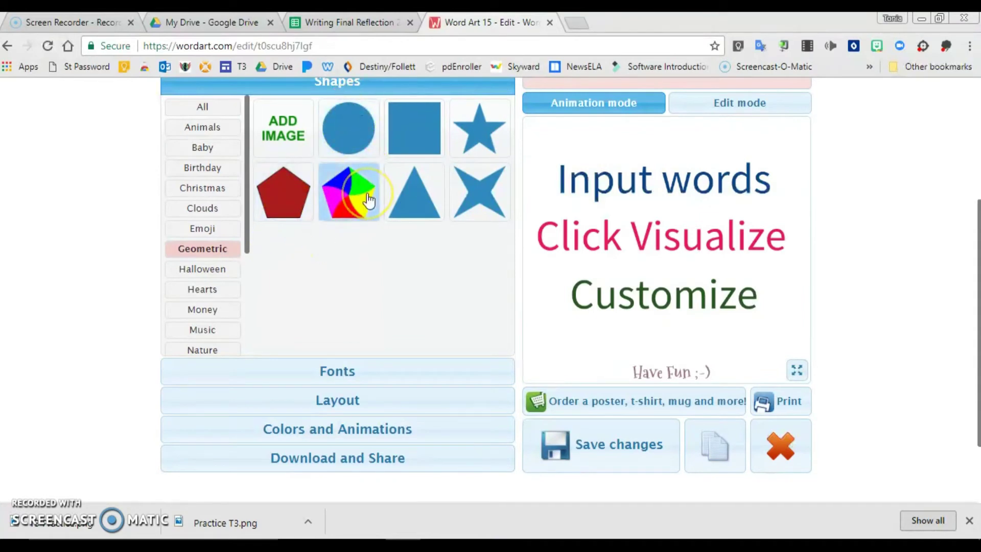
Use PT Sans Regular font, Vertical-Horizontal layout, and 'Keep as is (don't repeat words)'
click(366, 374)
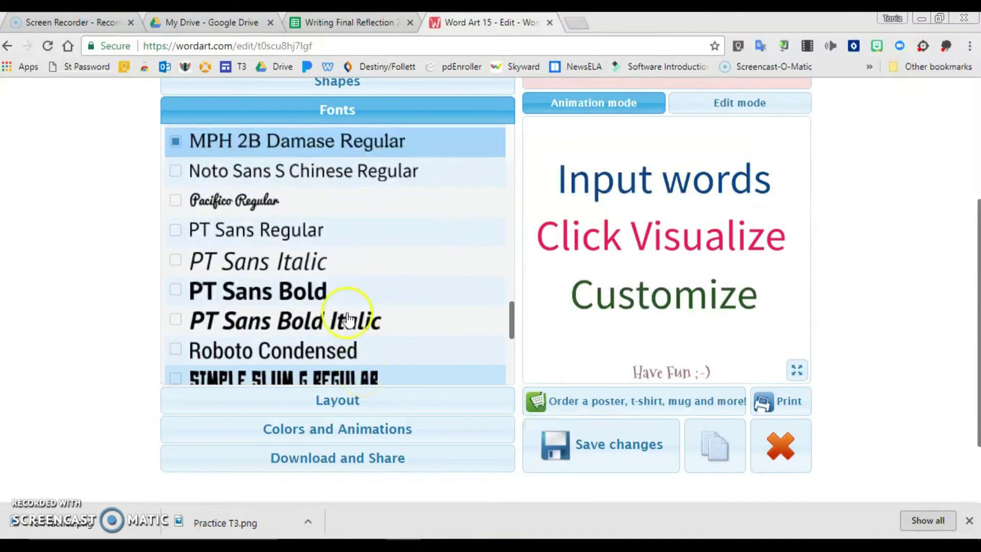
click(176, 230)
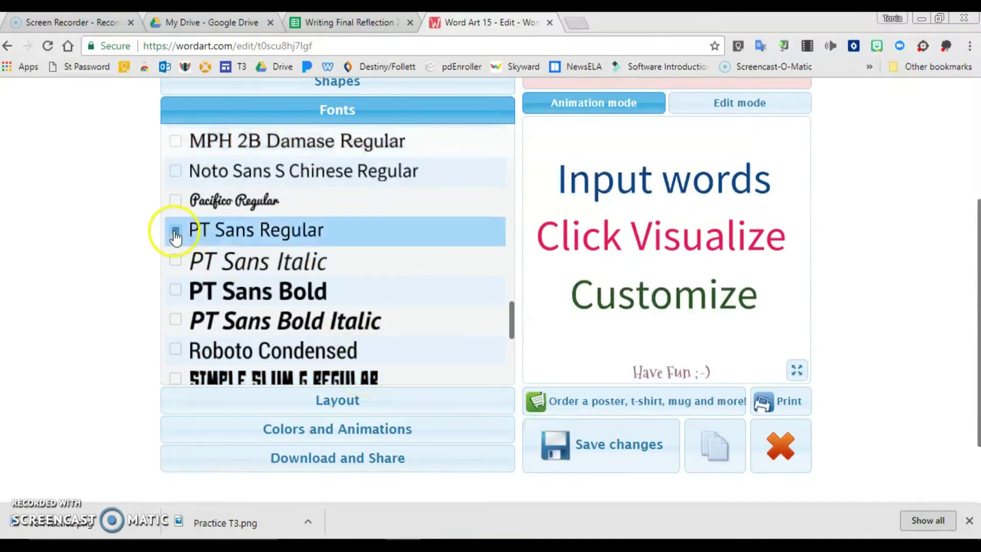
click(377, 402)
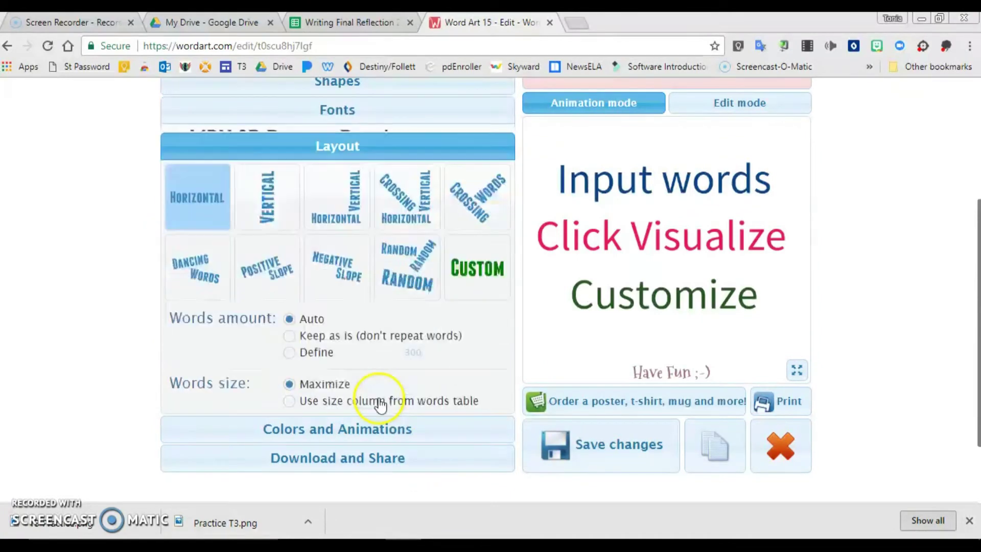
click(360, 201)
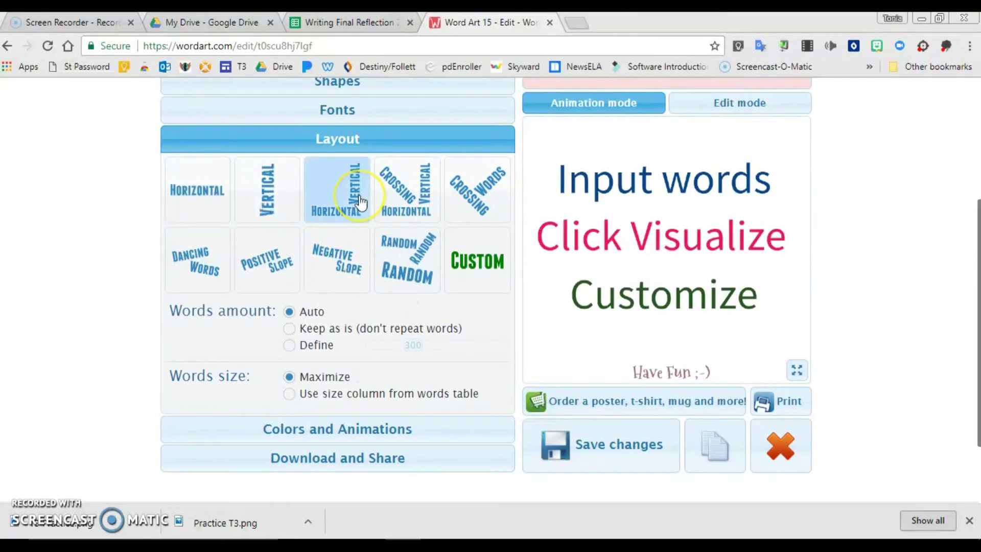
click(291, 331)
click(329, 430)
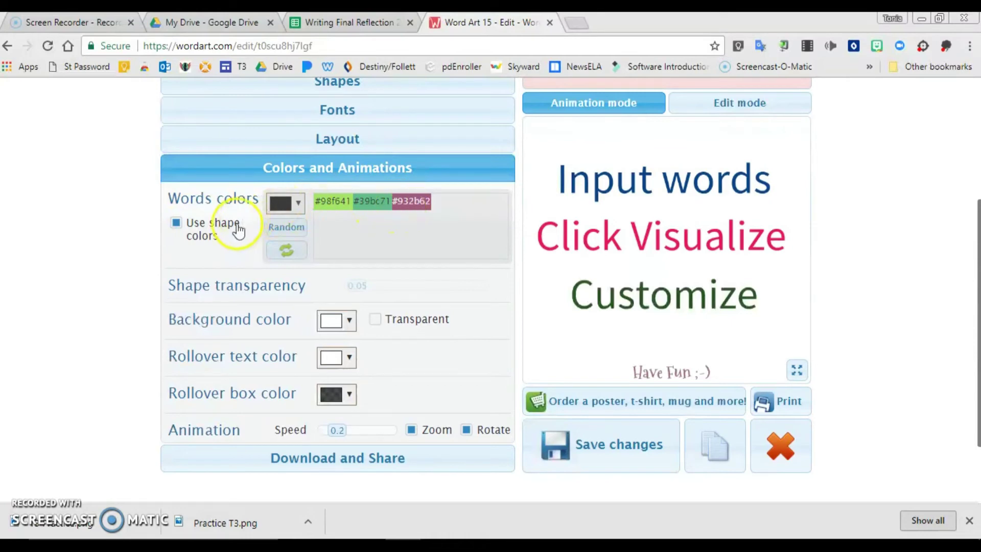
Turn off 'Use shape colors' and remove the light green #98f641 word colour
click(177, 224)
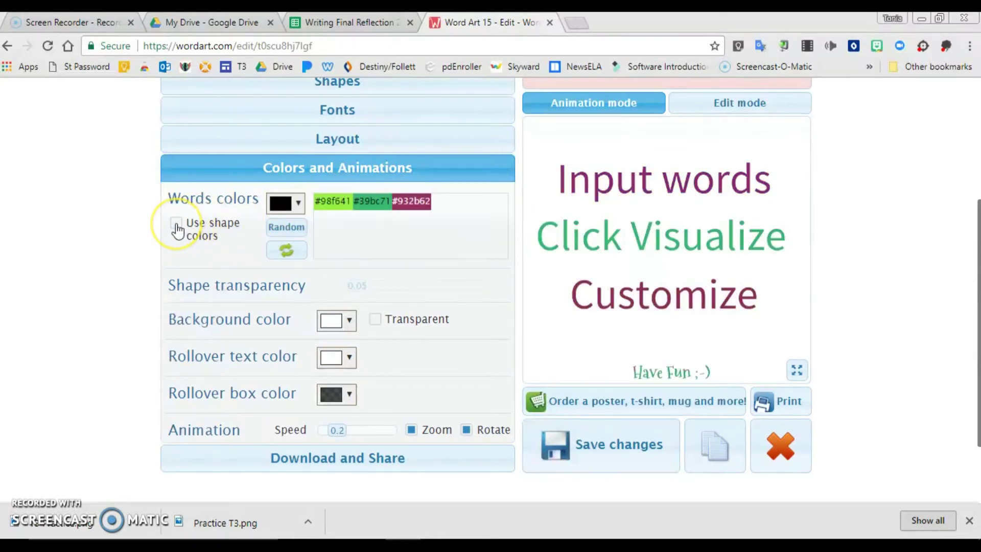
click(336, 193)
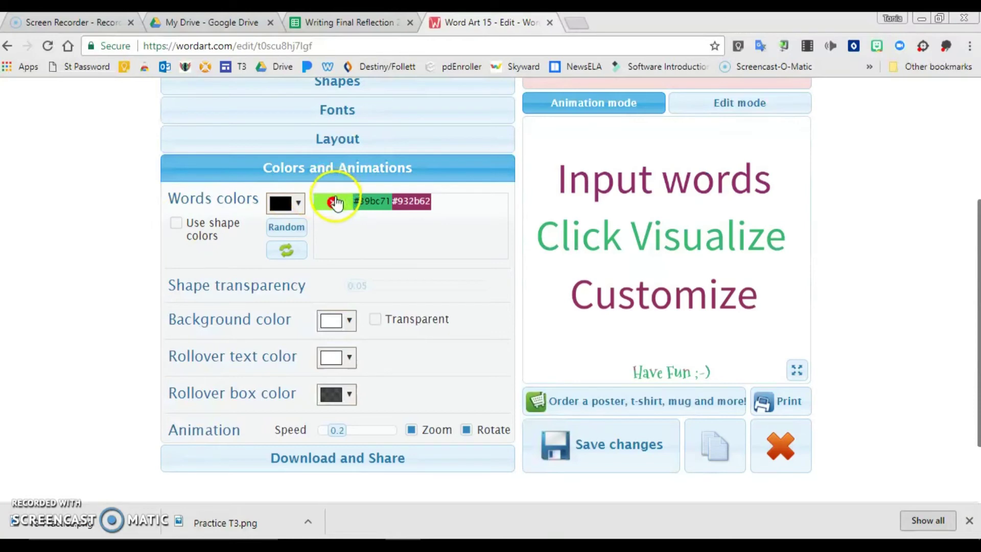
click(333, 202)
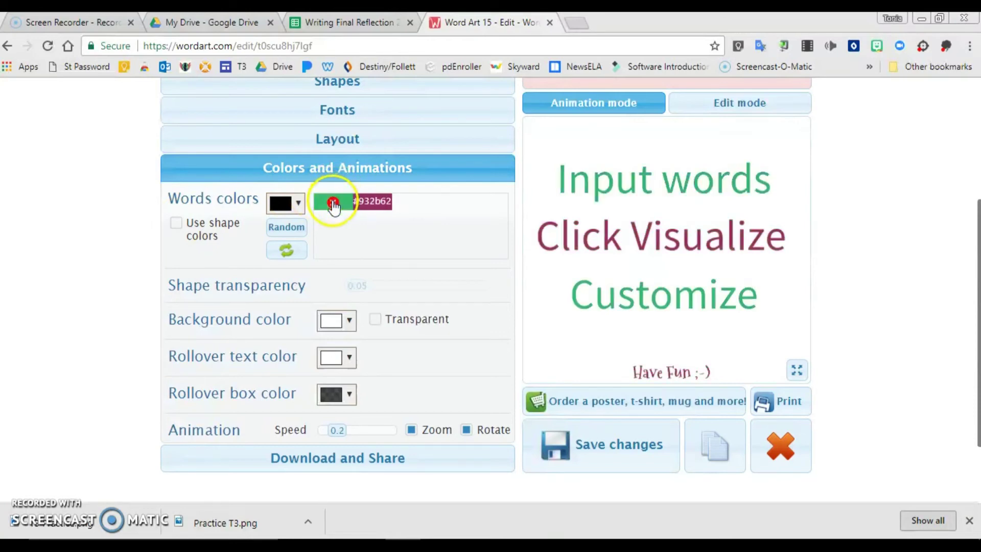
Add green #21cd1e and a random dark navy #01265d to the word colours
click(292, 207)
click(373, 254)
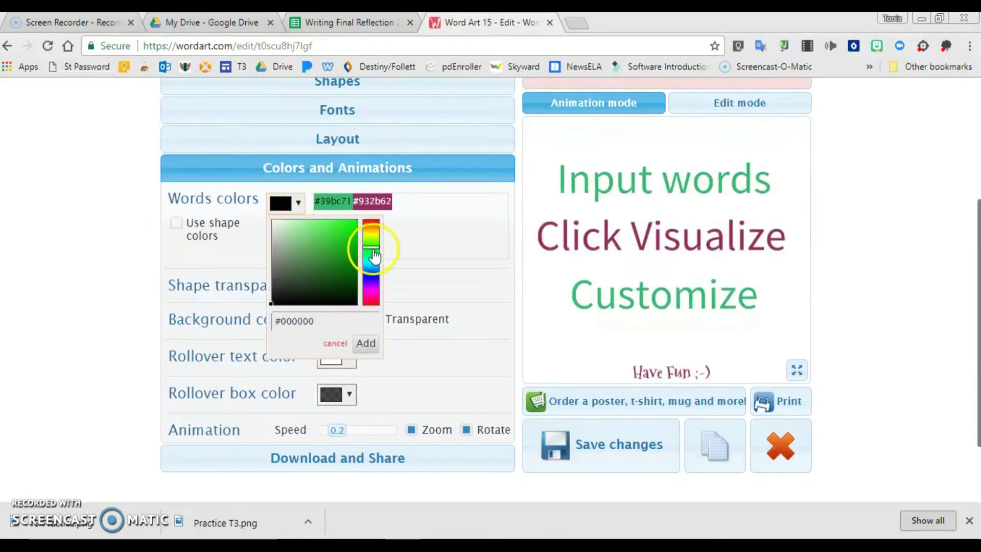
click(343, 235)
click(366, 342)
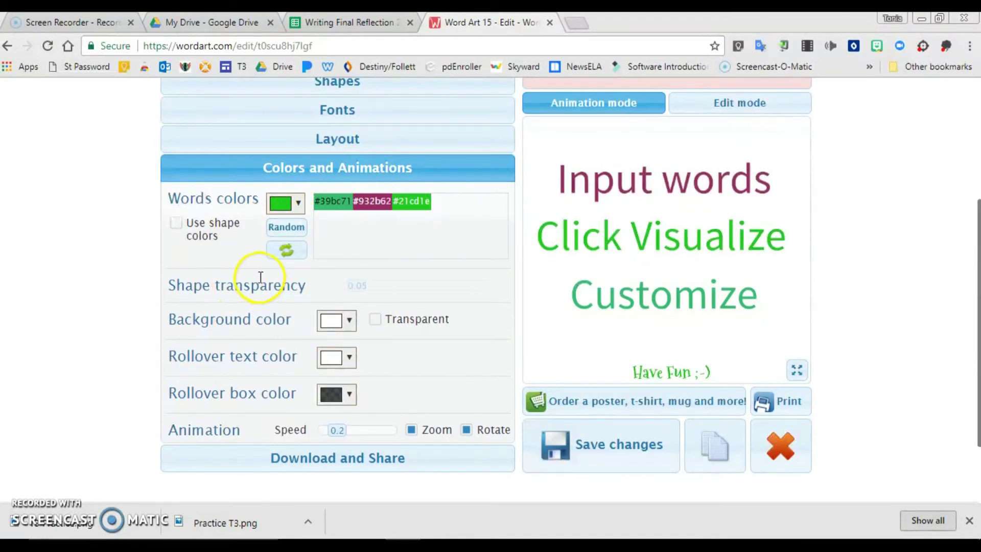
click(285, 226)
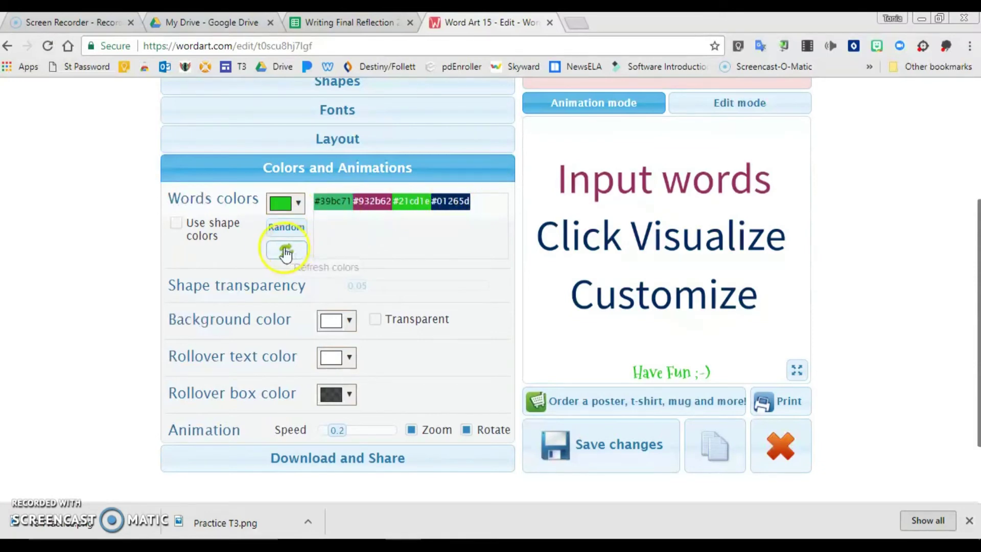
scroll(270, 254, down, 2)
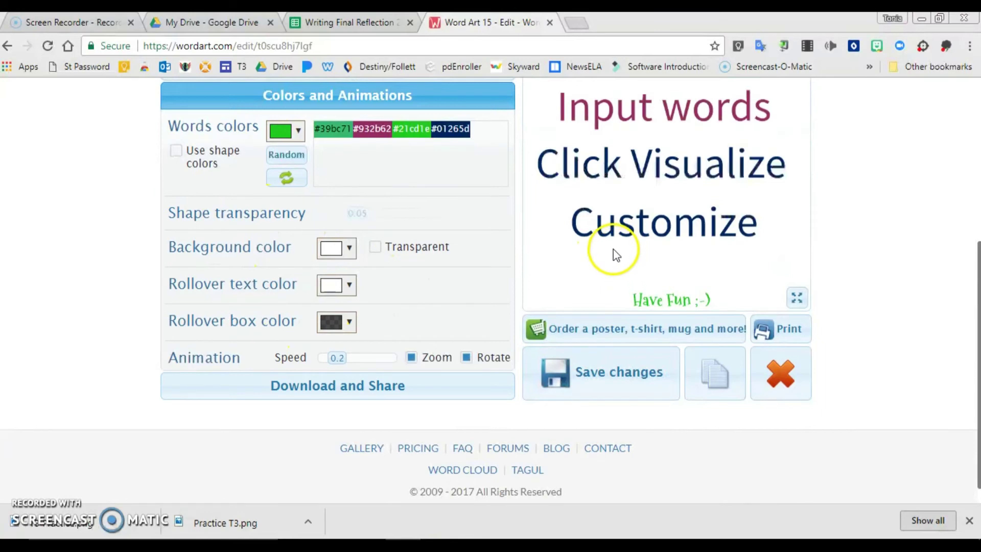
scroll(613, 250, up, 4)
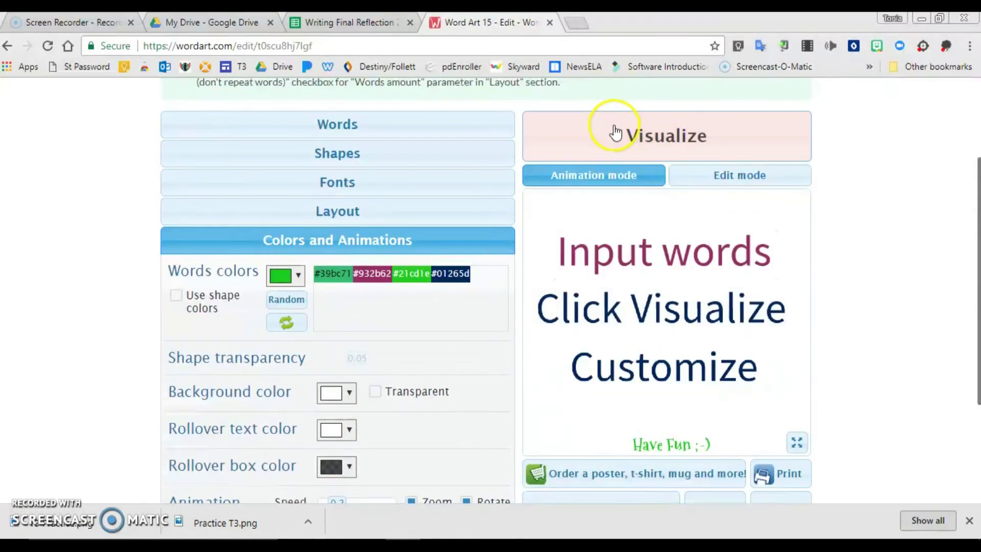
Render the word cloud as a pentagon in green, navy and plum, then bring up the shape choices
click(615, 132)
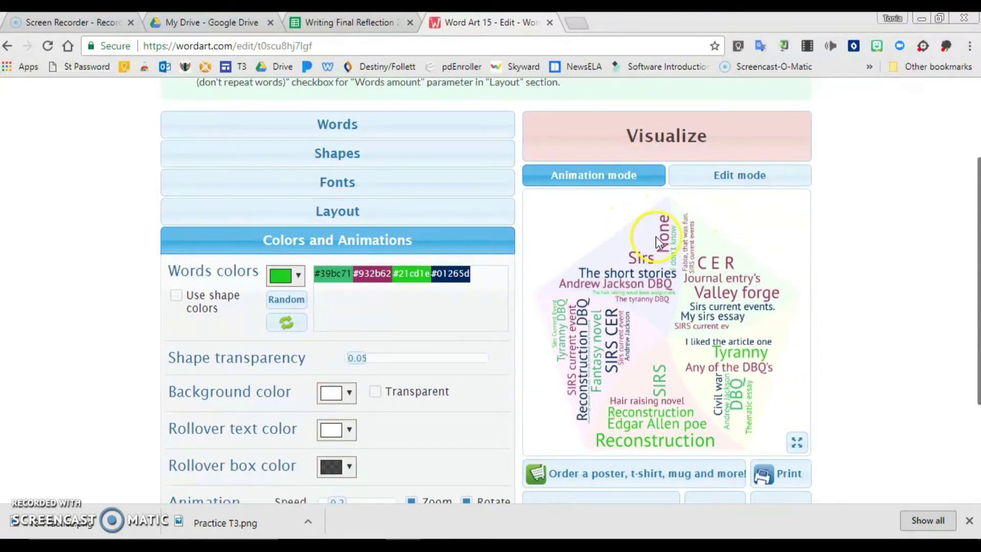
scroll(338, 307, up, 3)
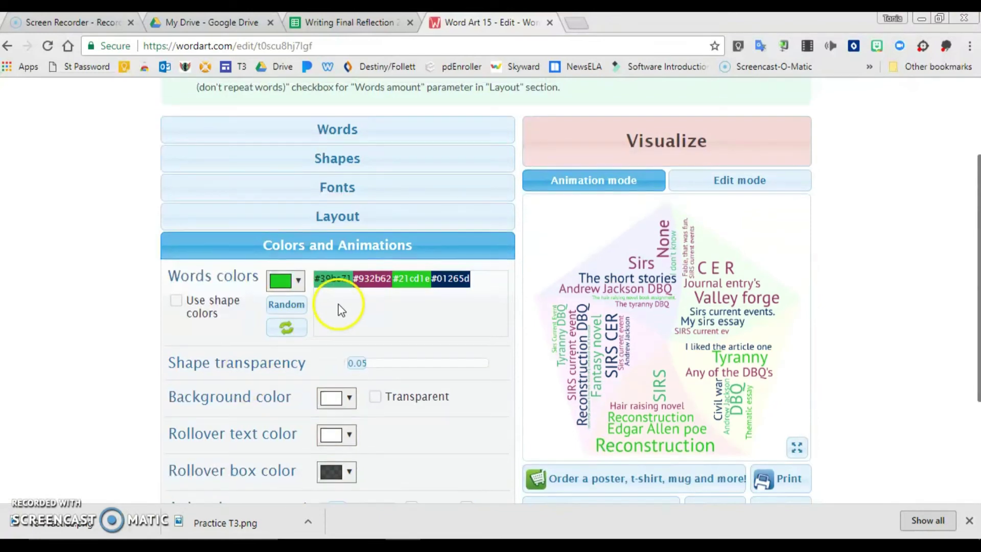
click(330, 296)
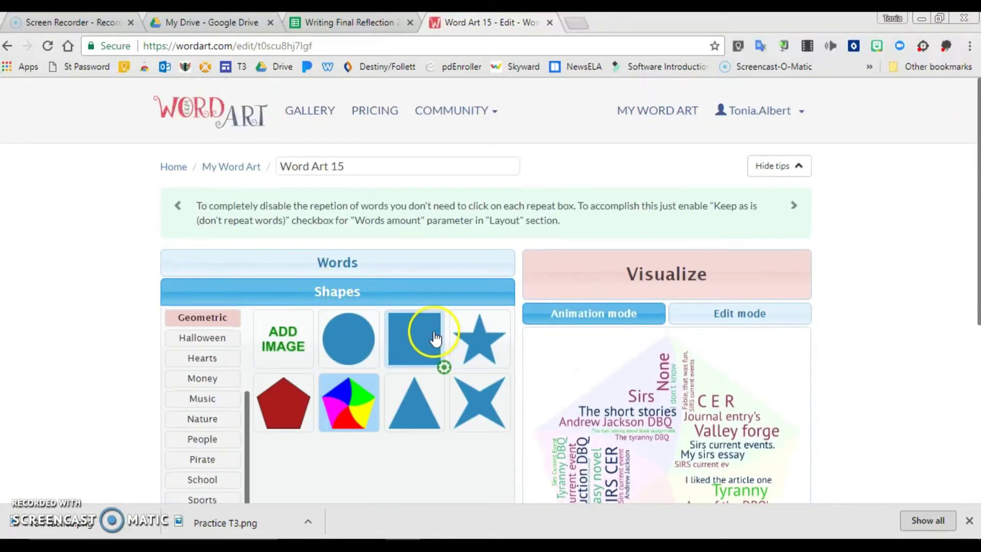
Re-render the word cloud in the square shape
click(636, 274)
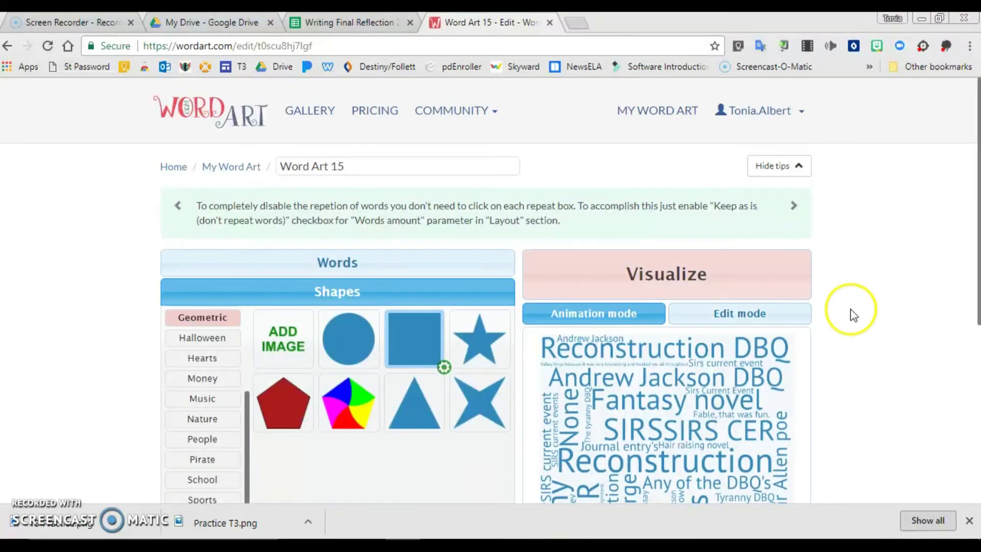
scroll(851, 307, down, 3)
scroll(852, 291, down, 3)
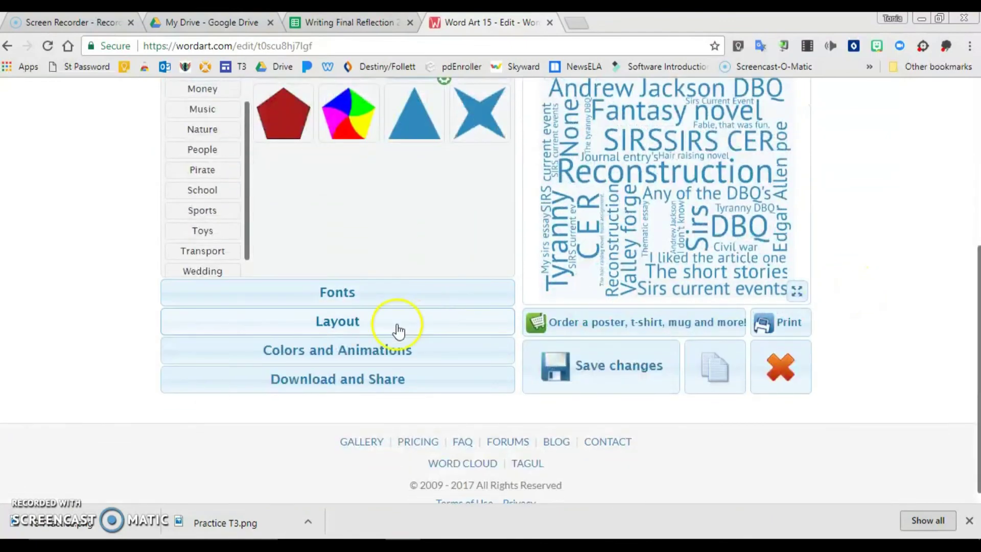
Uncheck 'Use shape colors' and re-render so words show in green, maroon and navy
click(353, 353)
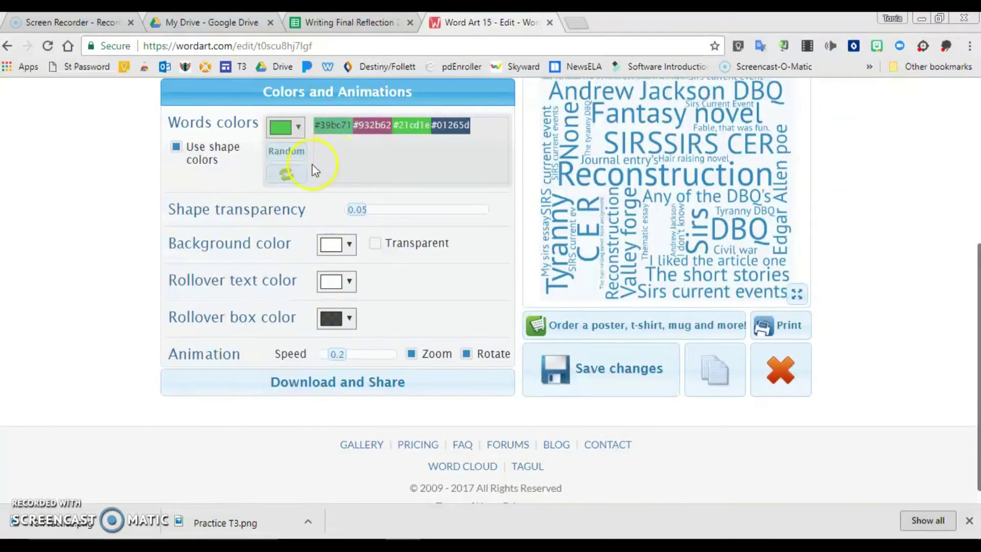
click(289, 151)
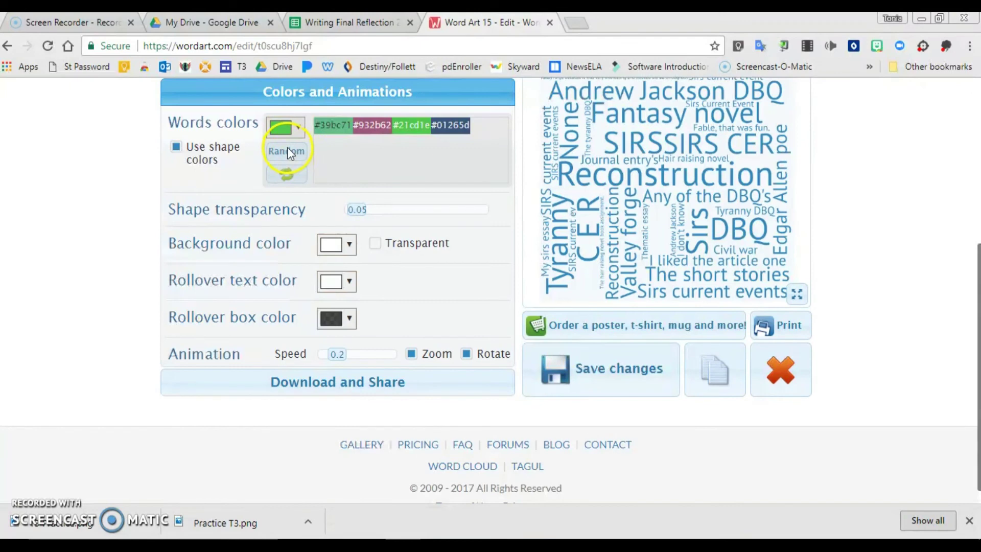
click(176, 147)
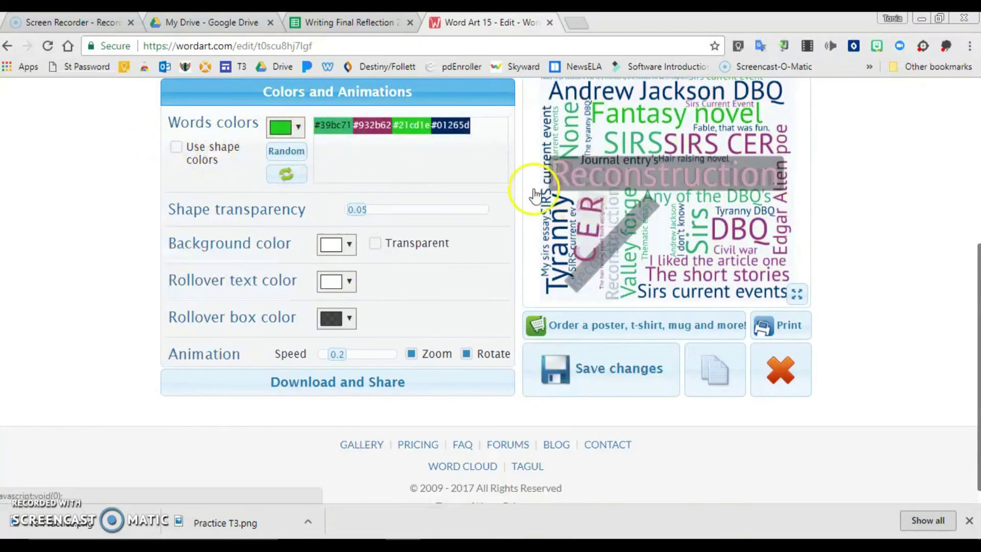
scroll(927, 182, up, 3)
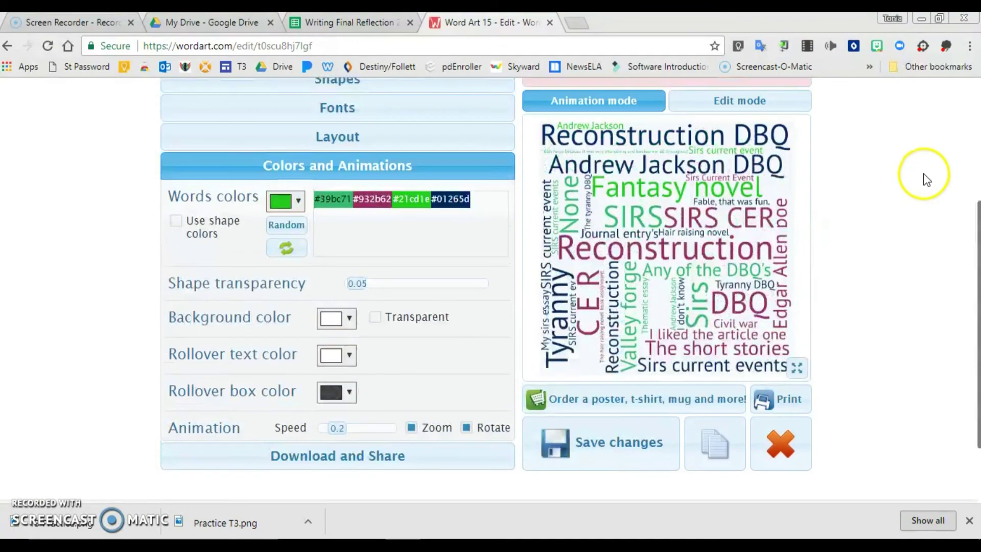
click(729, 146)
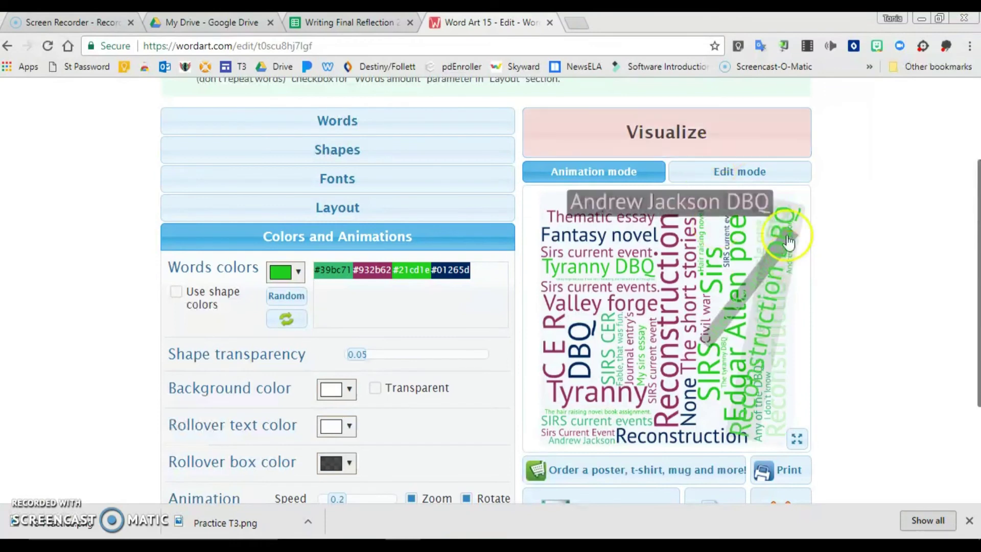
click(549, 469)
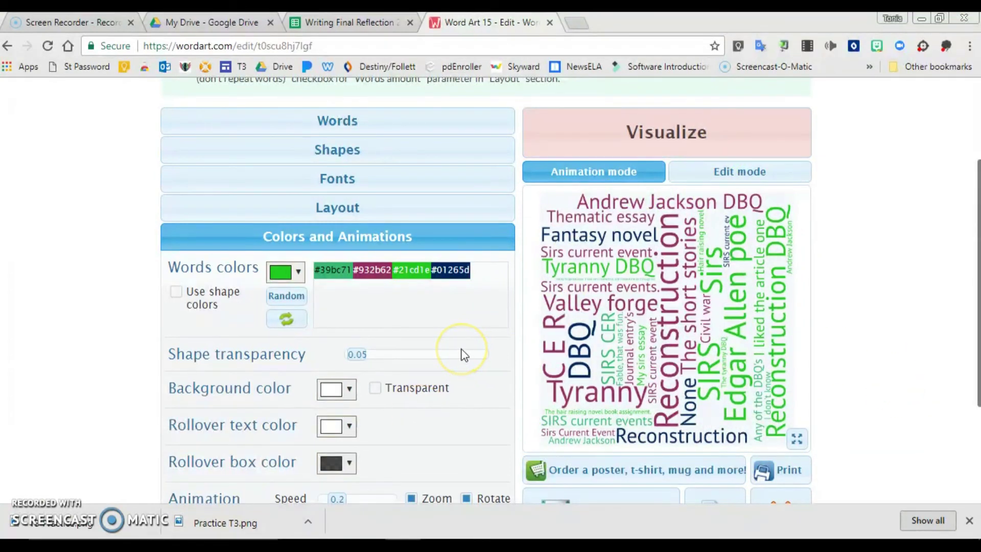
scroll(464, 354, down, 3)
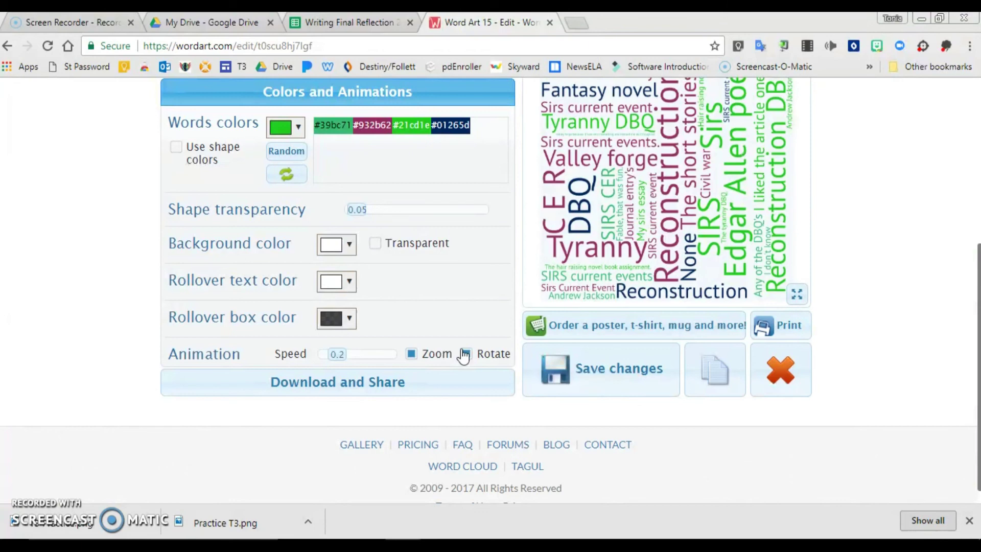
click(465, 355)
Download the square word cloud as a standard-quality PNG saved as T3 Practice.png
click(375, 388)
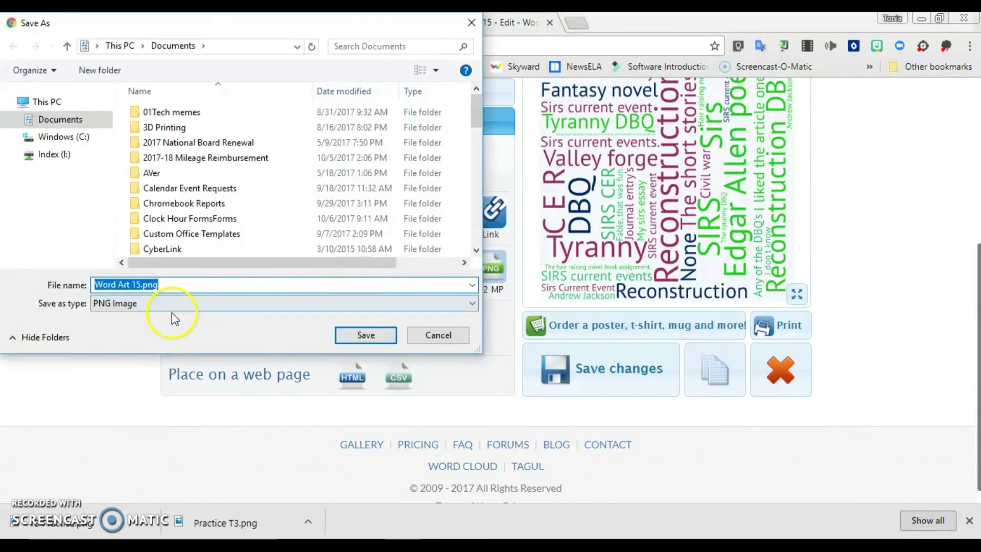
click(356, 338)
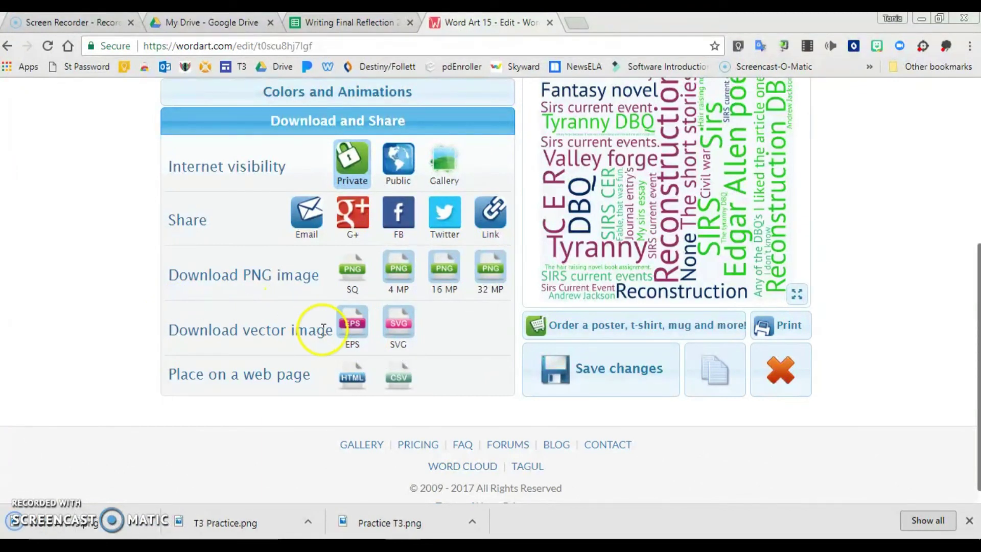
scroll(869, 417, up, 5)
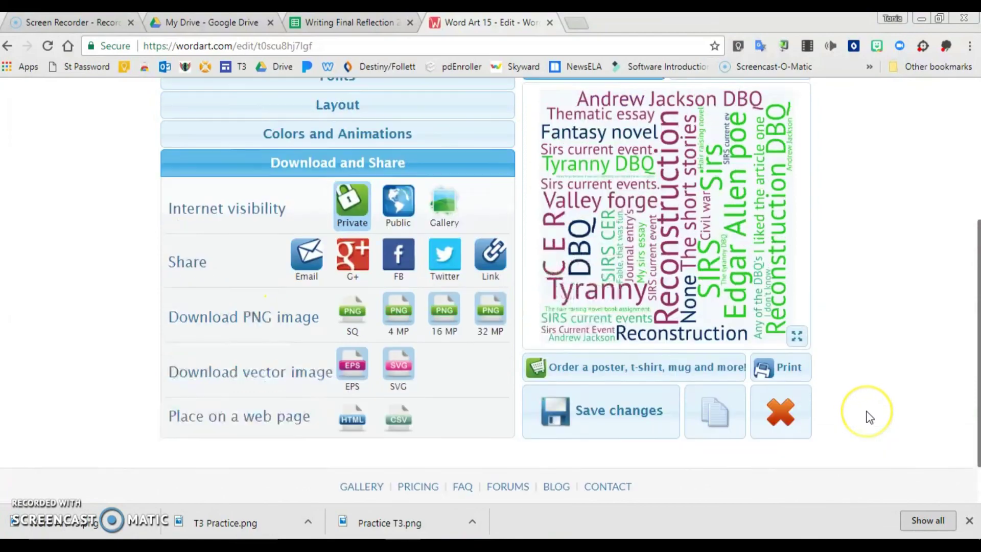
scroll(869, 416, up, 2)
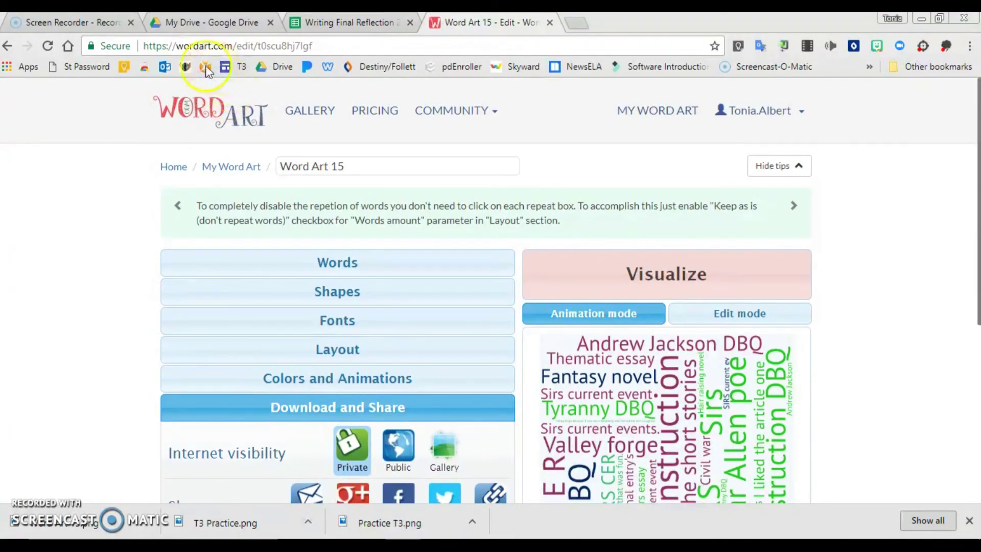
click(222, 47)
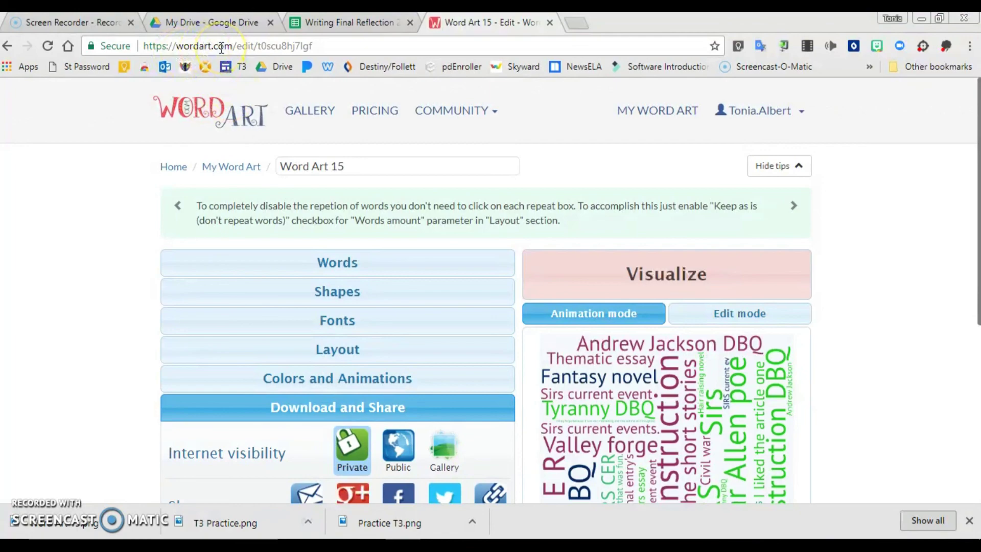